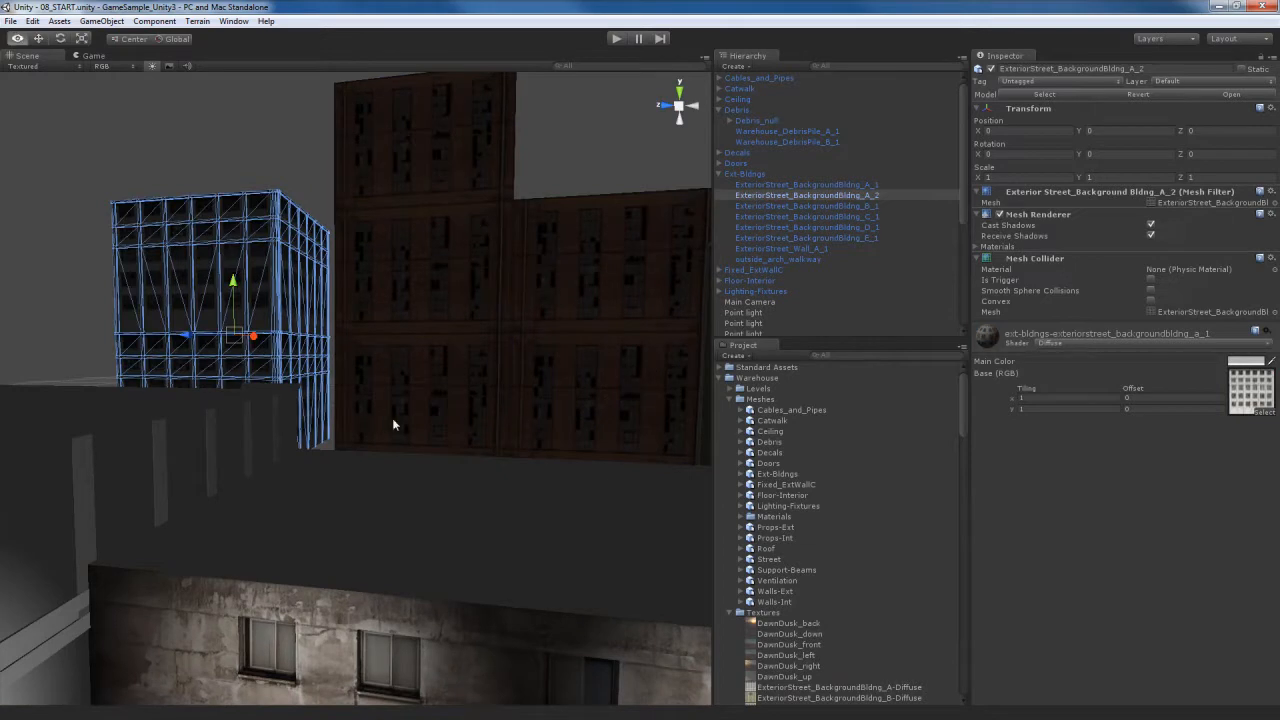
Select the warehouse's plain end wall and set the shader of its walls-ext-warehouse_extwall_a_309 material to Bumped Specular
right_drag(292, 410, 426, 454)
click(449, 456)
key(w)
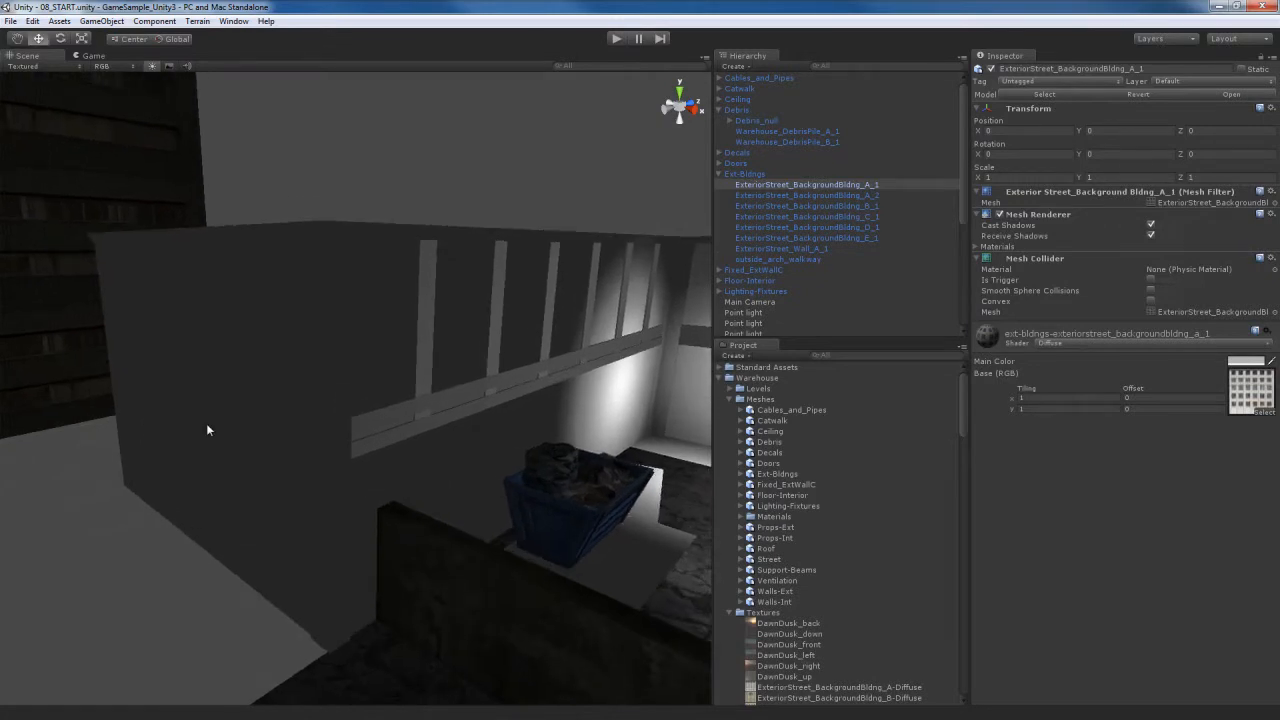
click(206, 423)
right_drag(306, 426, 294, 425)
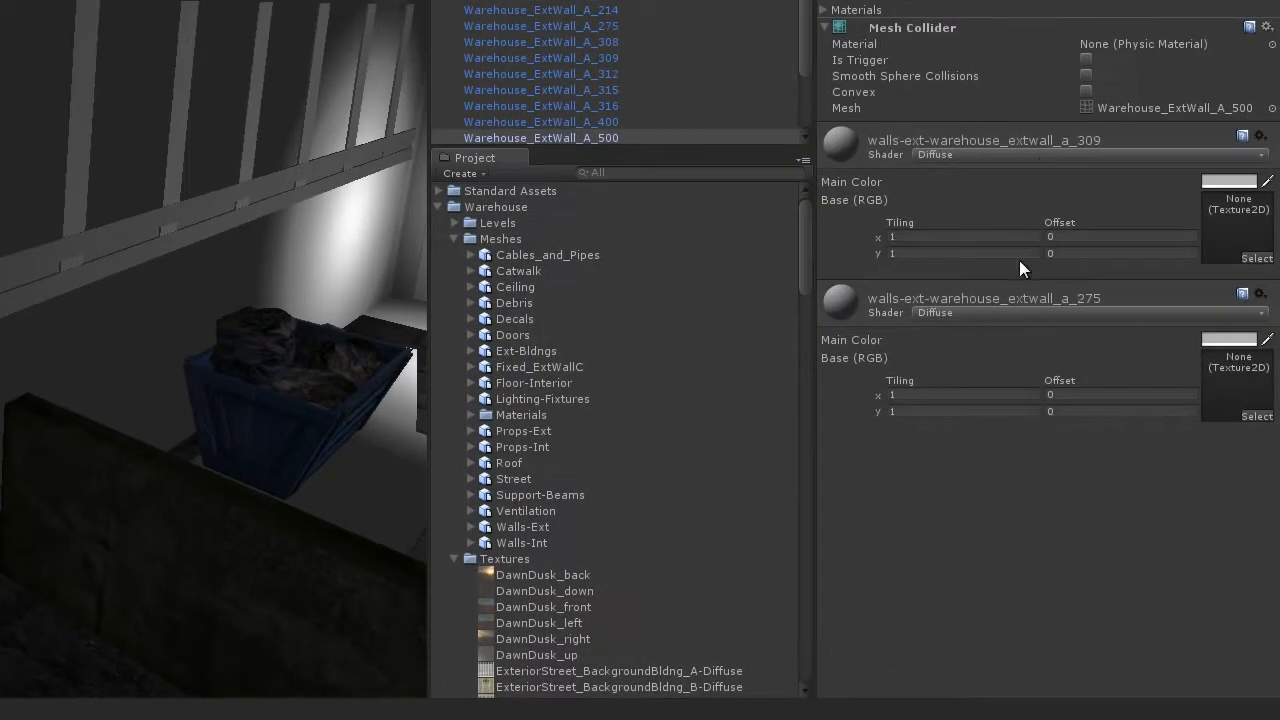
click(1119, 344)
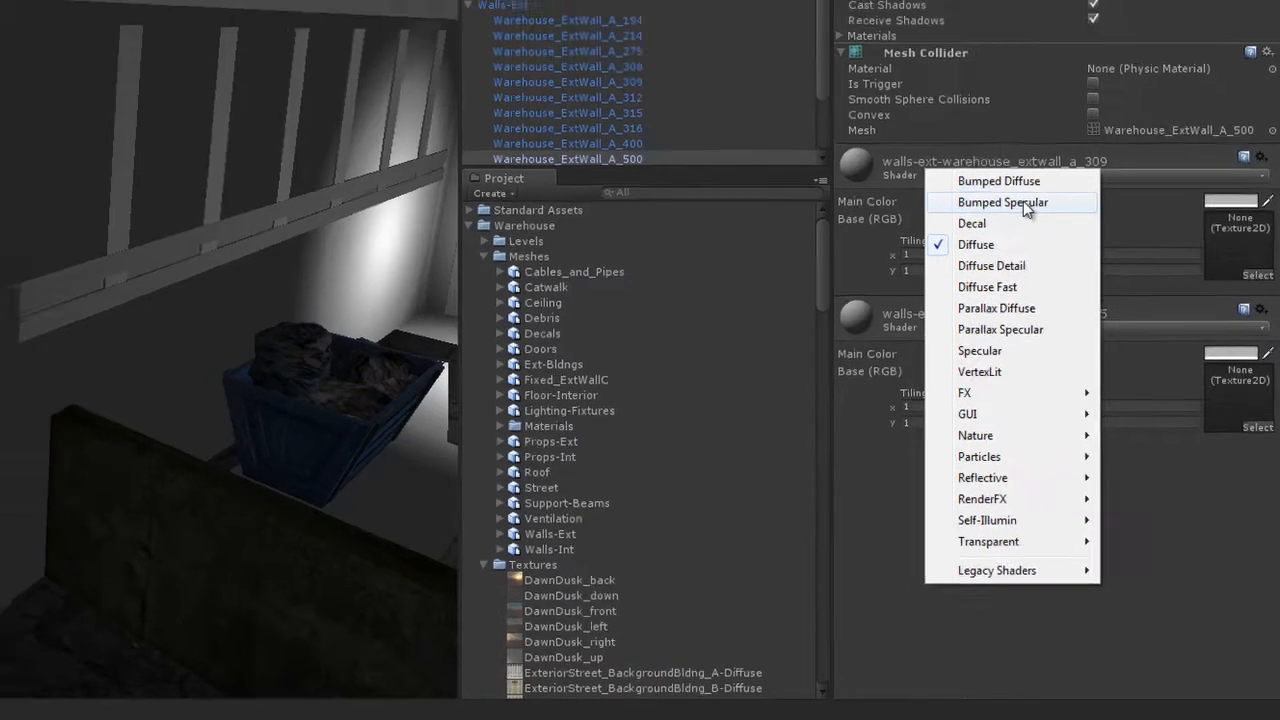
click(1013, 184)
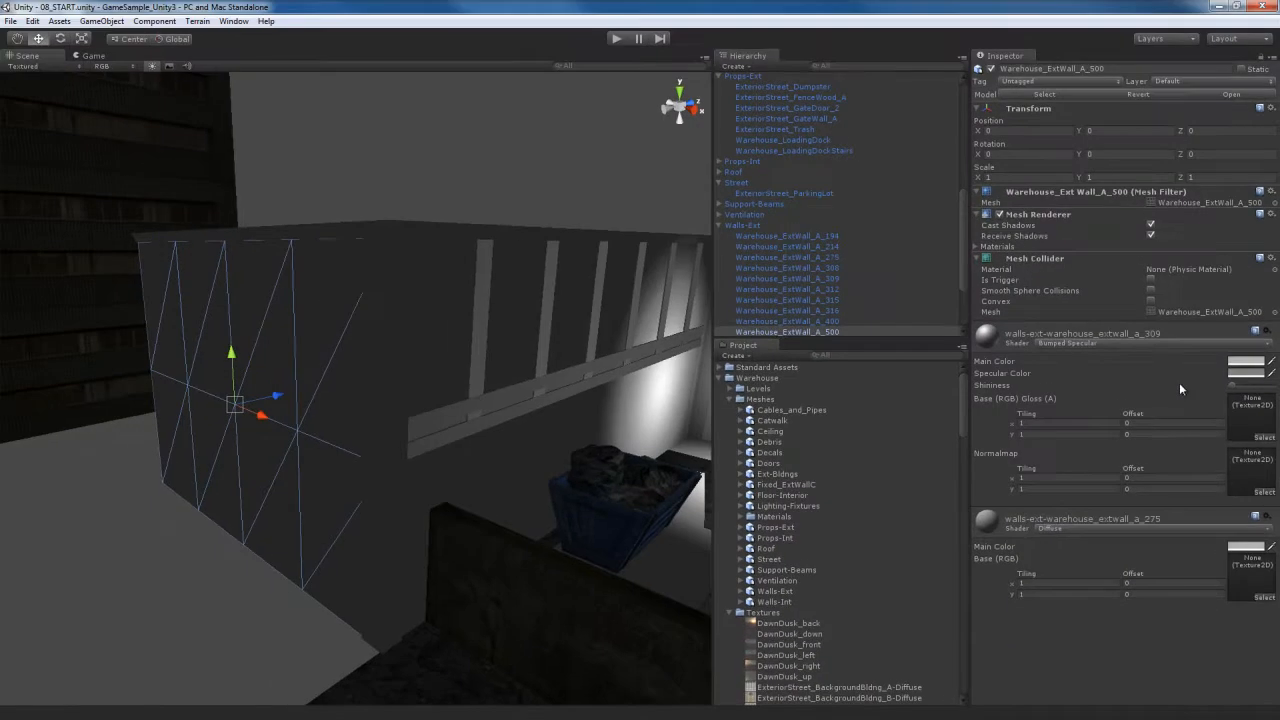
Assign Warehouse_ExtWall_A-1A-Diffuse as the base texture of the walls-ext-warehouse_extwall_a_309 material
click(1263, 437)
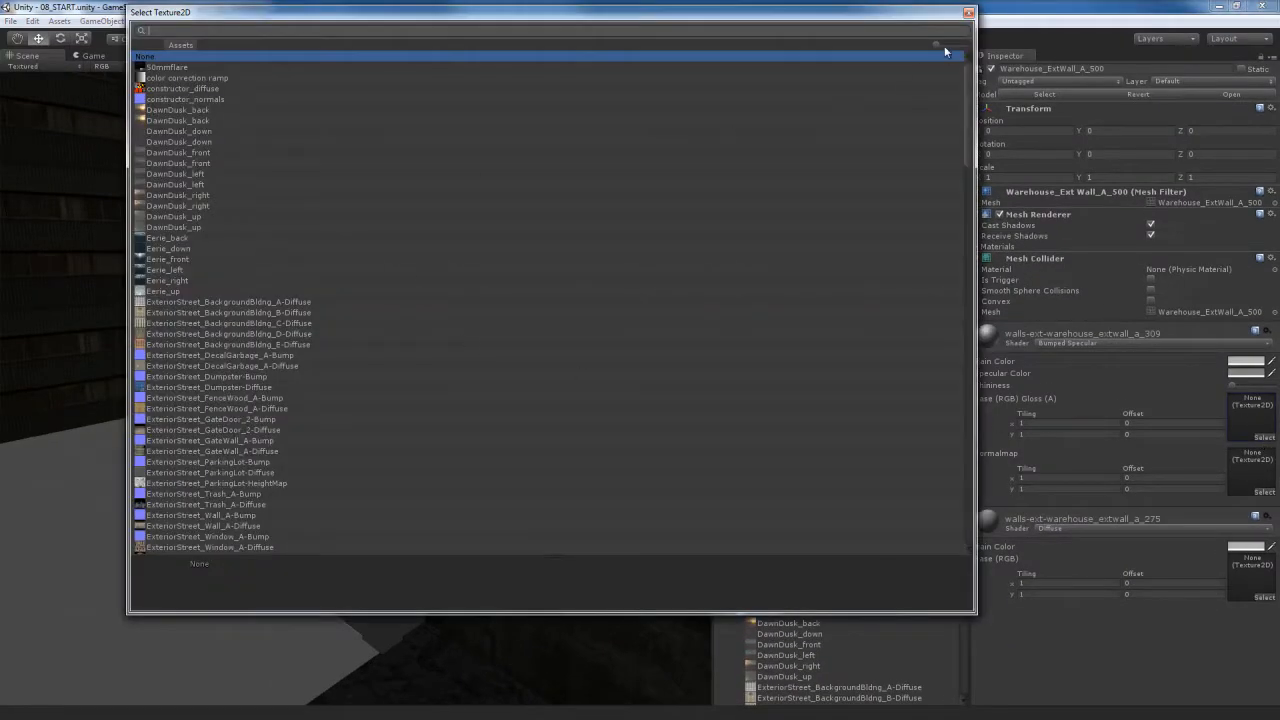
drag(935, 44, 965, 50)
scroll(662, 323, down, 20)
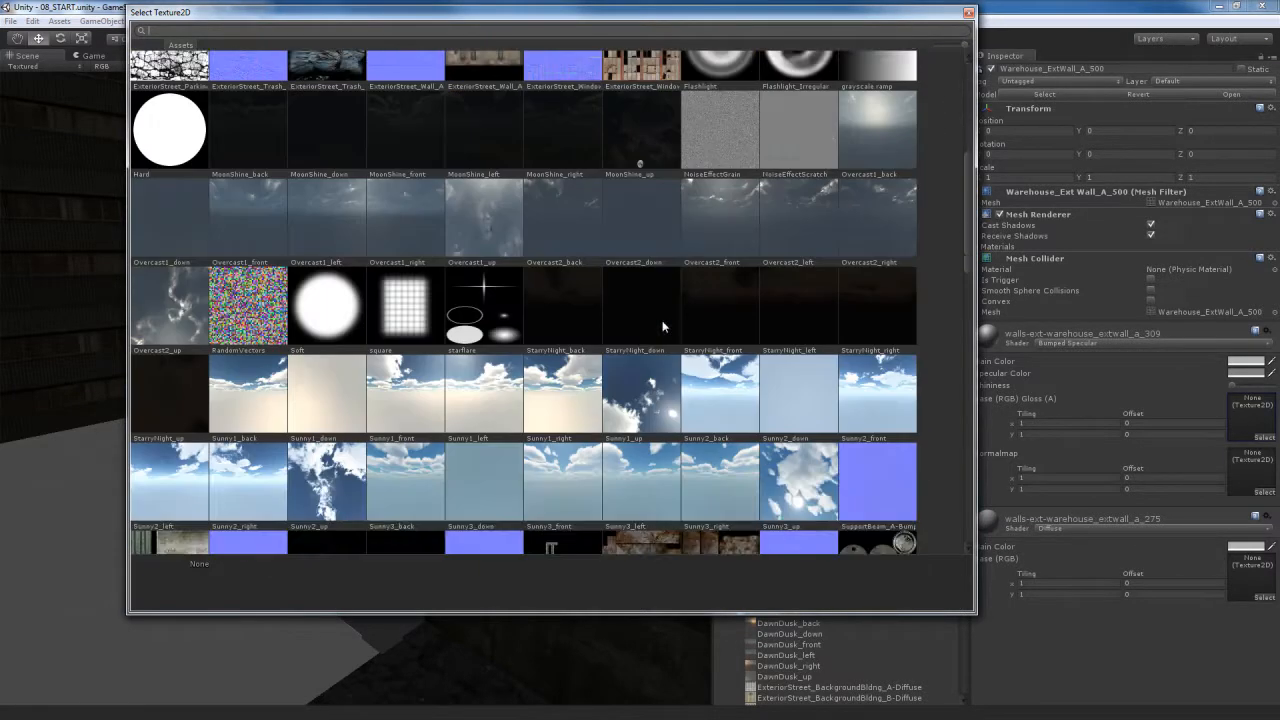
scroll(662, 325, down, 6)
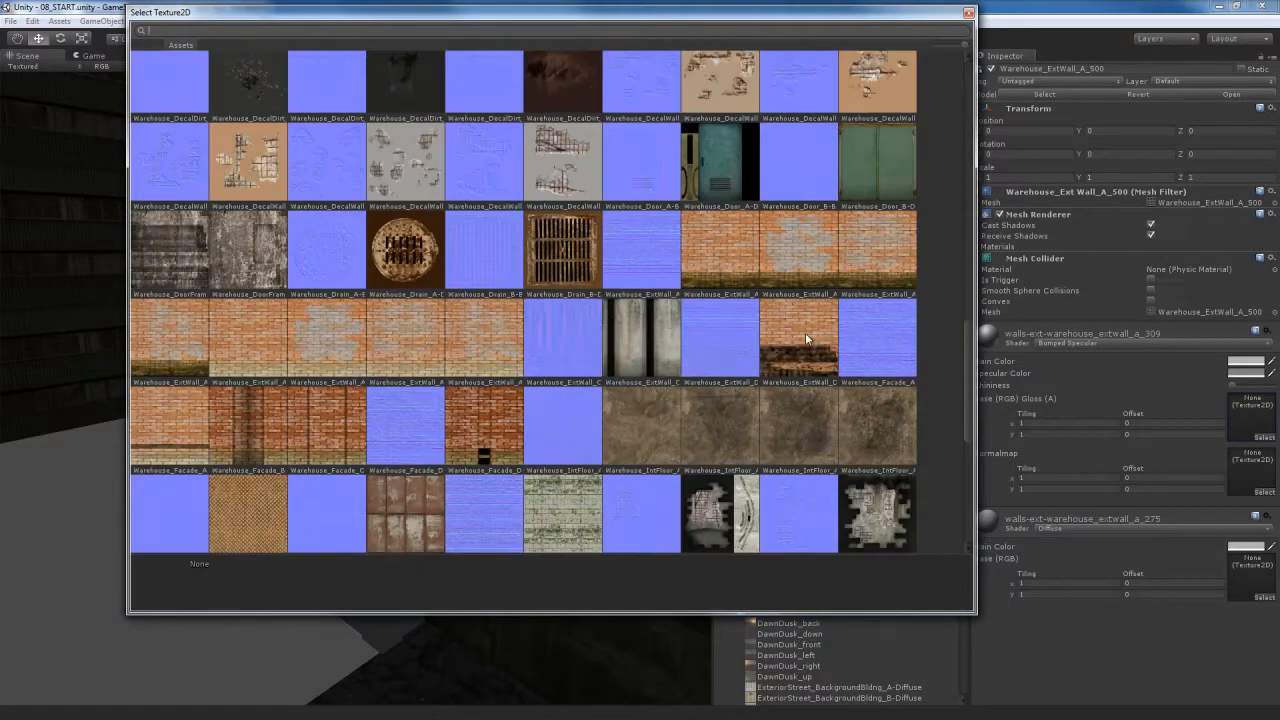
click(725, 245)
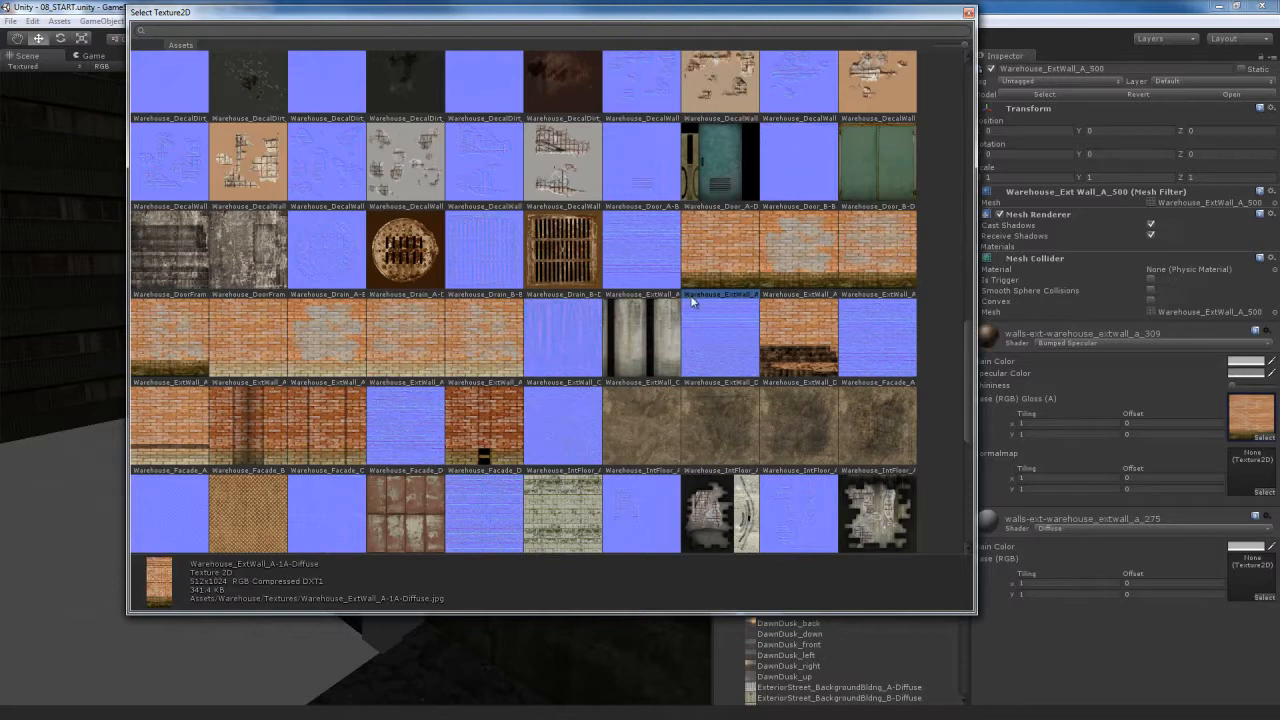
double_click(725, 258)
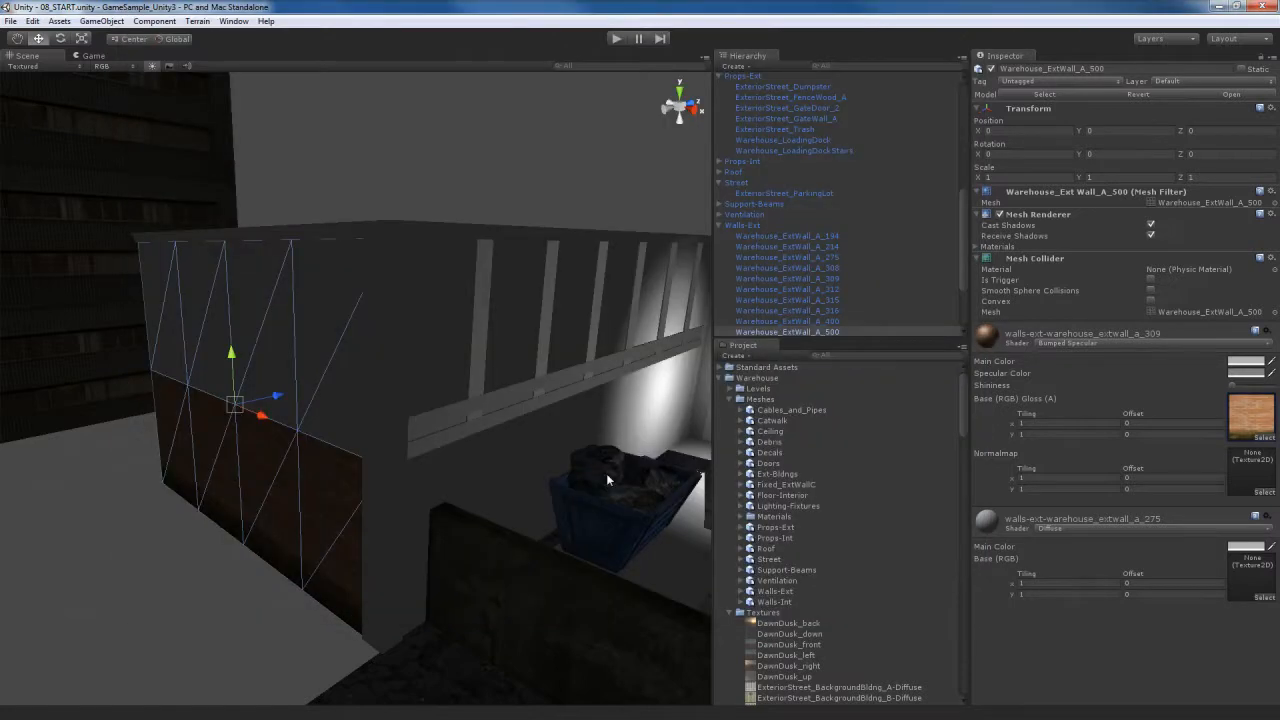
Set the shader of the end wall's walls-ext-warehouse_extwall_a_275 material to Bumped Specular
mouse_move(402, 484)
right_down()
mouse_move(381, 512)
mouse_move(420, 510)
mouse_move(395, 485)
right_up()
click(1135, 529)
click(1093, 261)
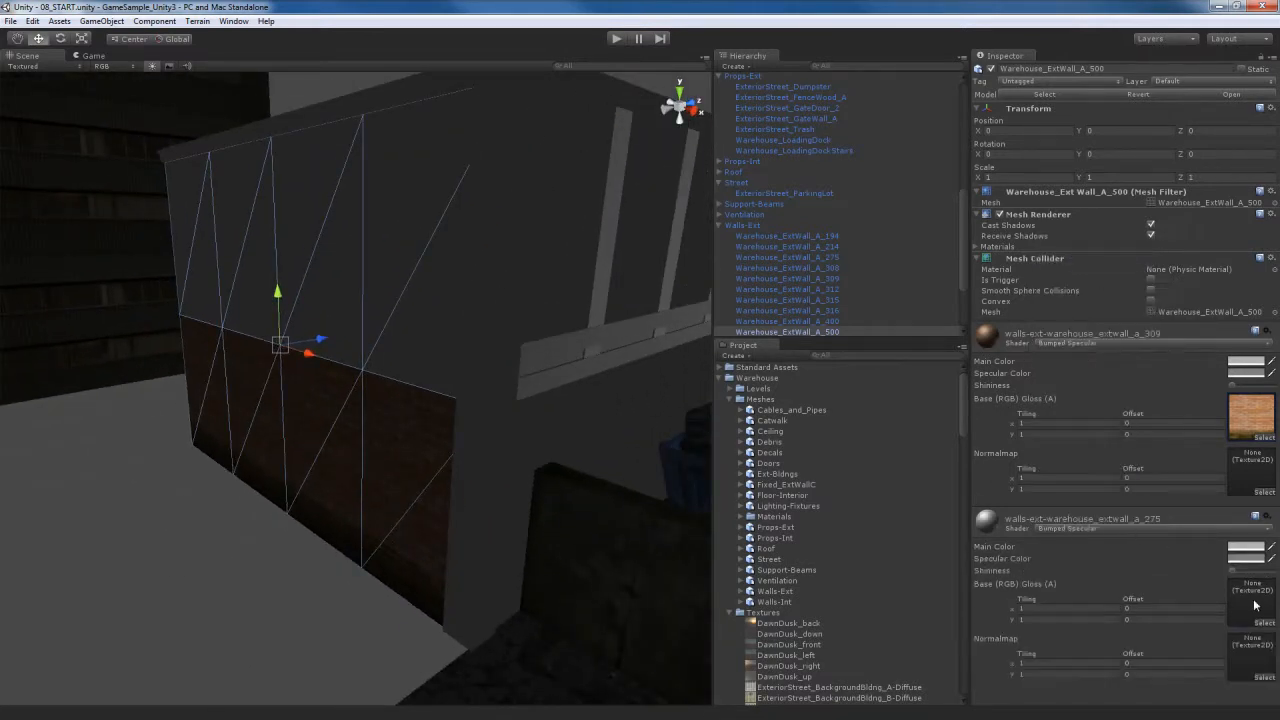
Assign Warehouse_ExtWall_A-2A-Diffuse as the base texture of the walls-ext-warehouse_extwall_a_275 material
click(1252, 415)
scroll(800, 520, down, 5)
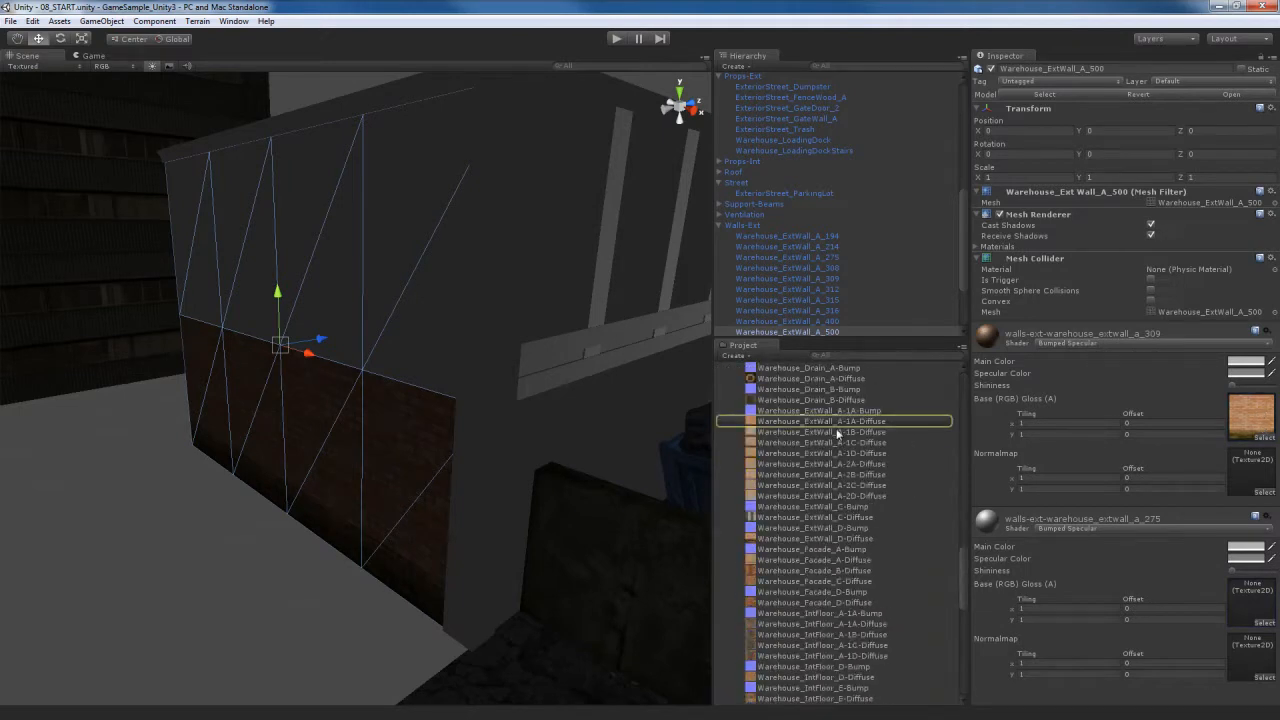
click(1265, 492)
scroll(494, 427, down, 10)
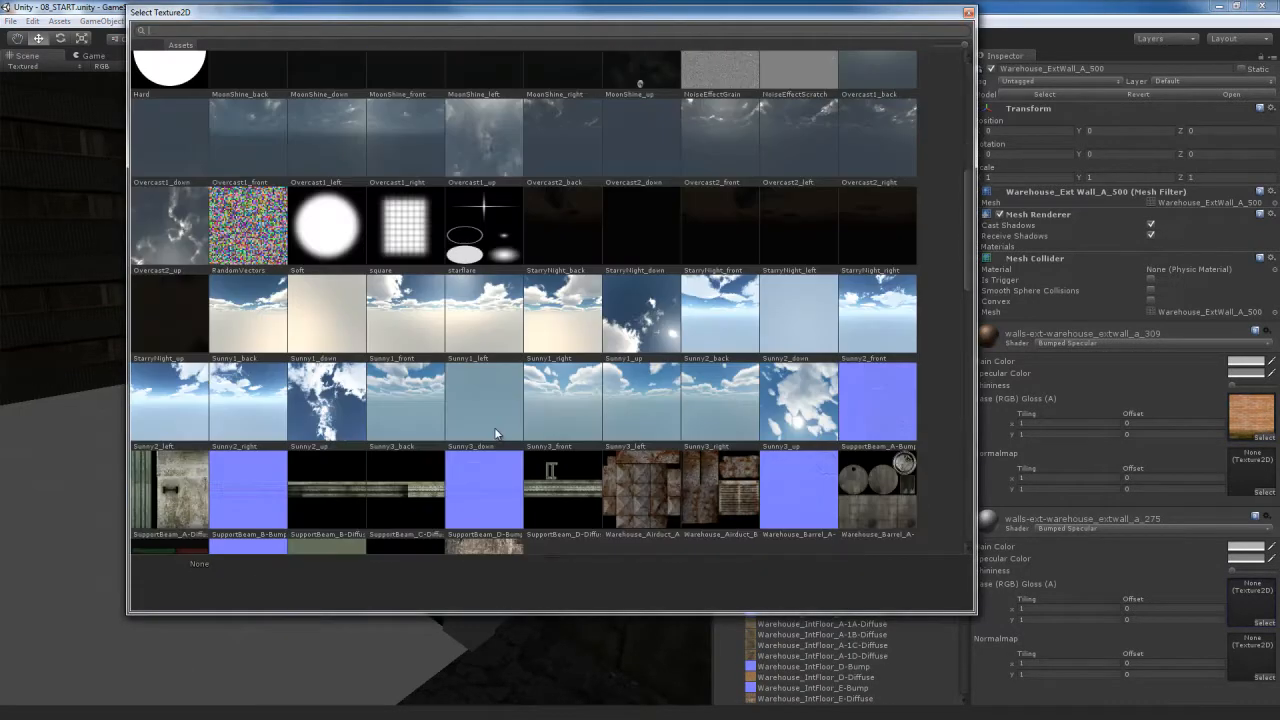
scroll(494, 427, down, 10)
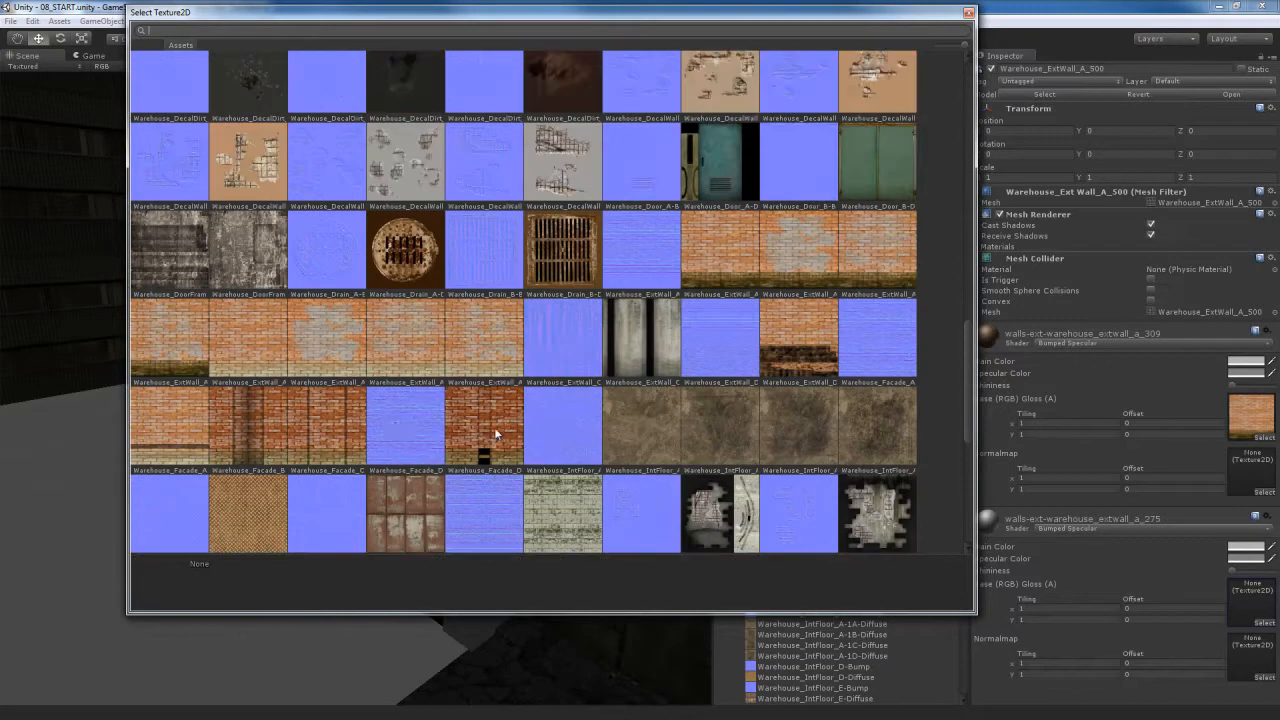
click(256, 329)
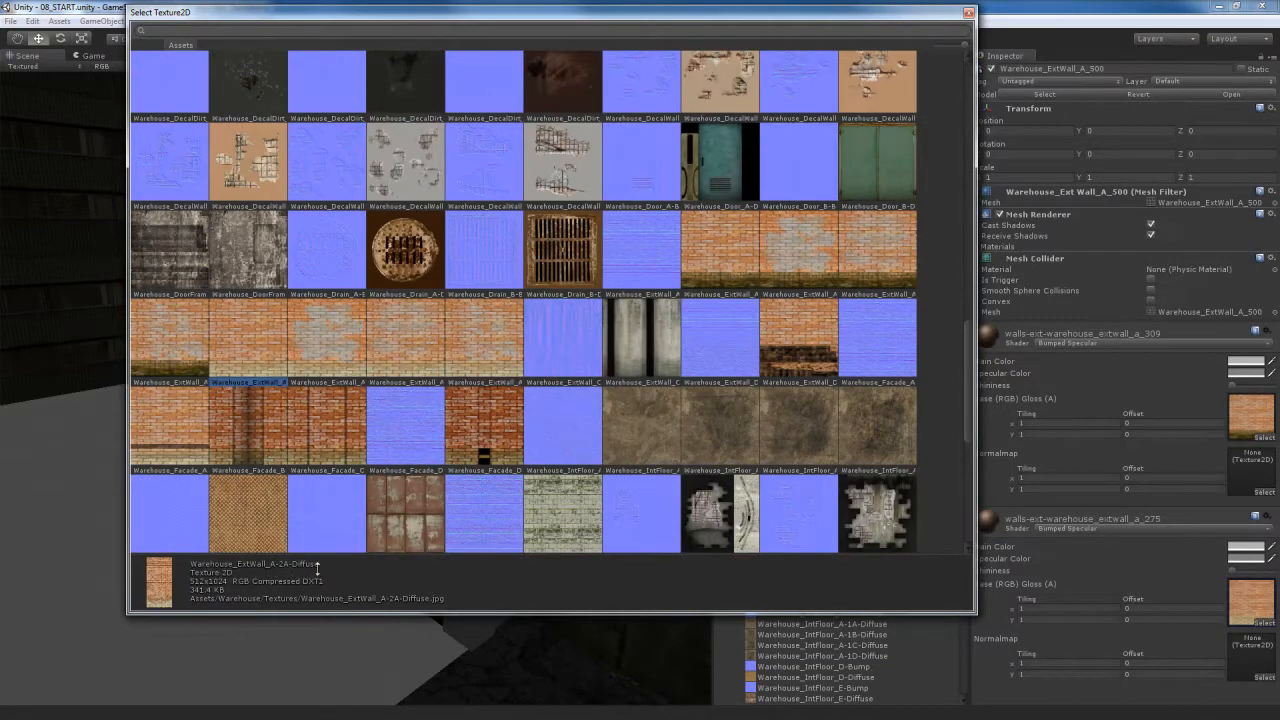
double_click(252, 334)
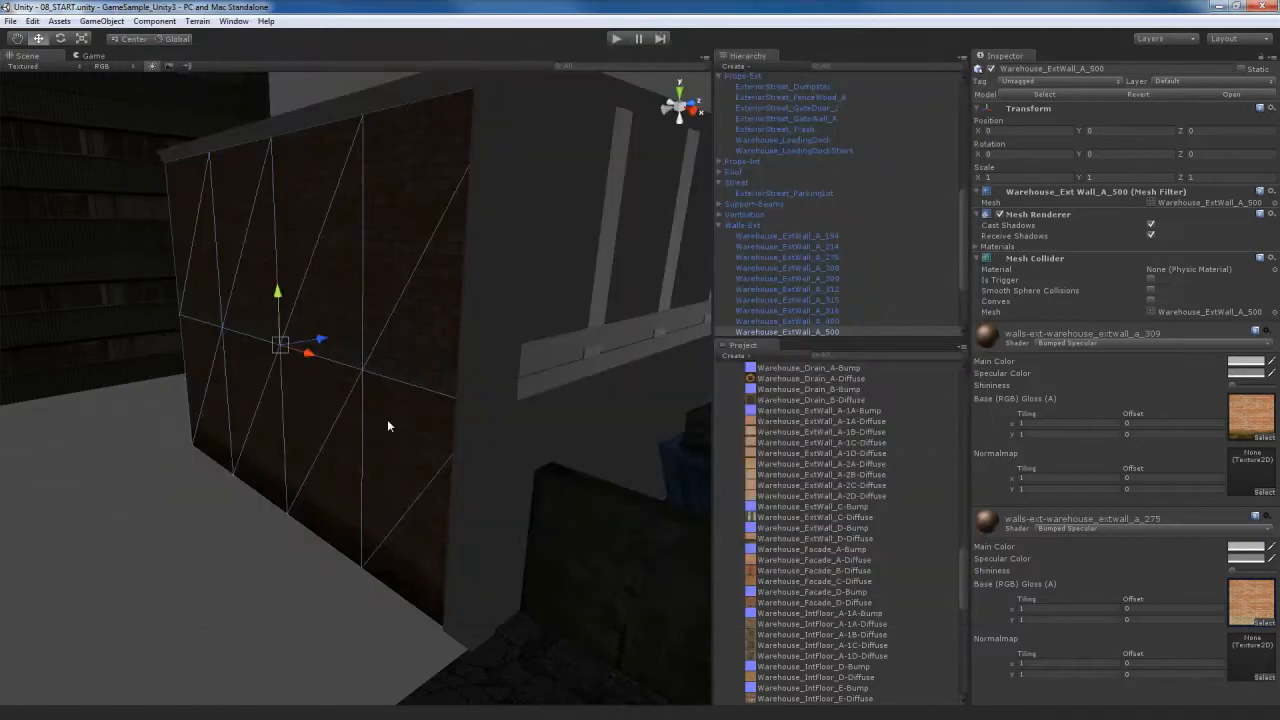
Enable Generate Alpha from Greyscale on the Warehouse_ExtWall_A-1A-Diffuse and Warehouse_ExtWall_A-2A-Diffuse textures and apply the import settings
click(938, 422)
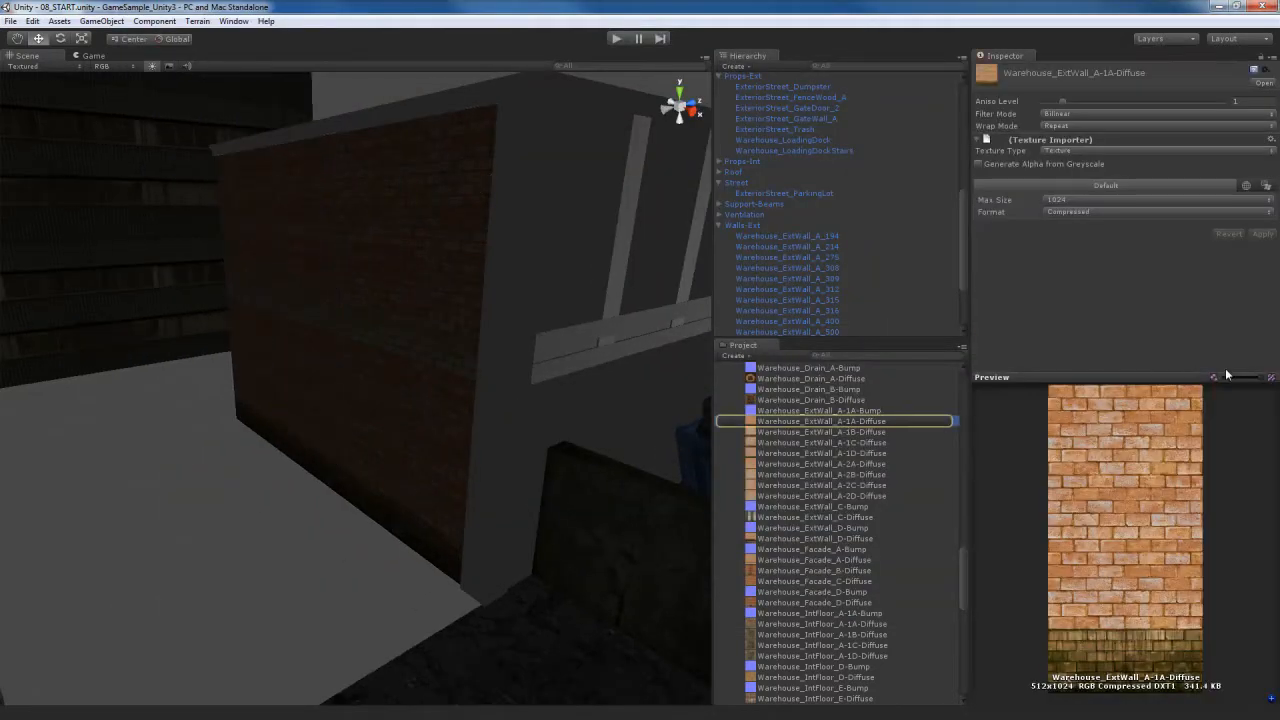
click(1038, 163)
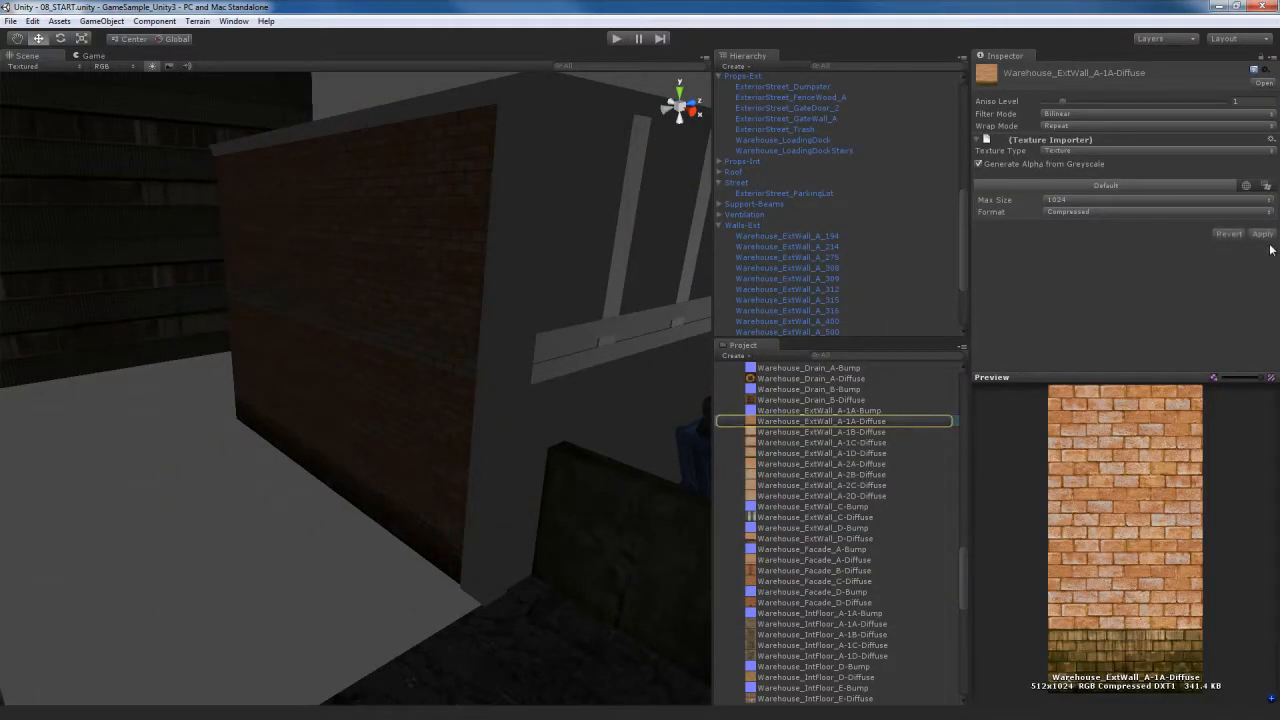
click(1262, 233)
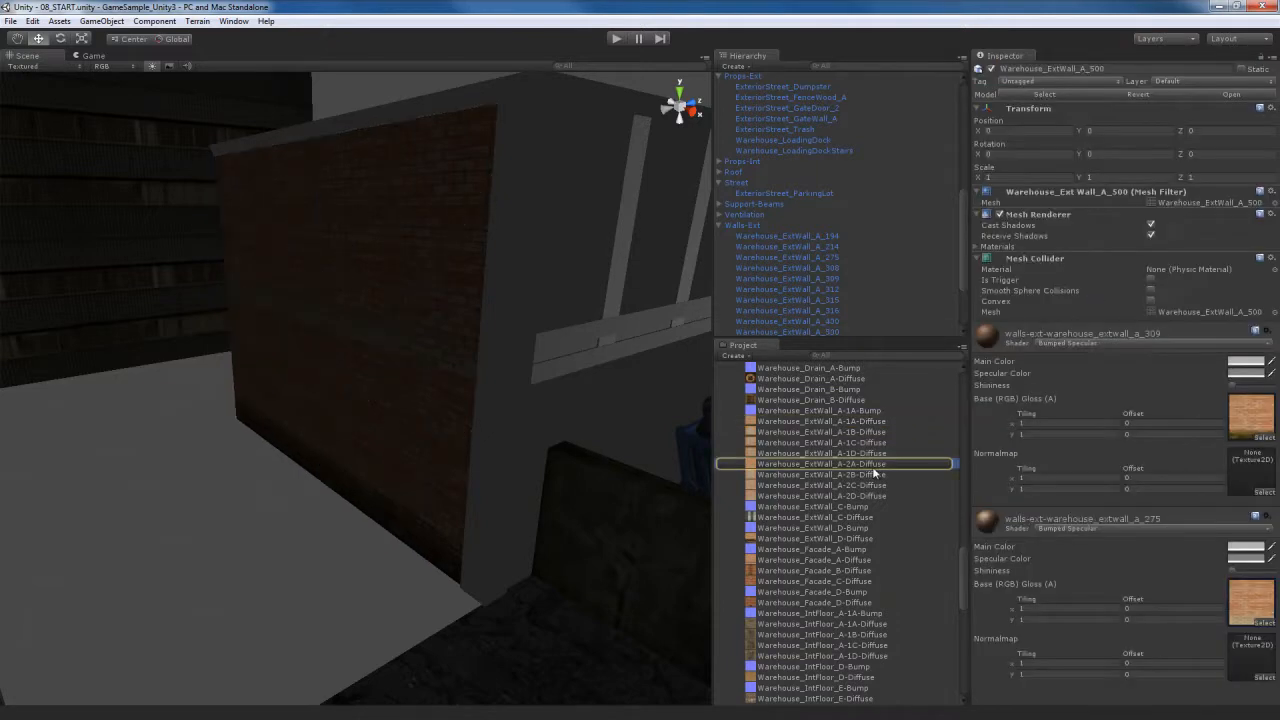
click(872, 466)
click(1047, 162)
click(1262, 233)
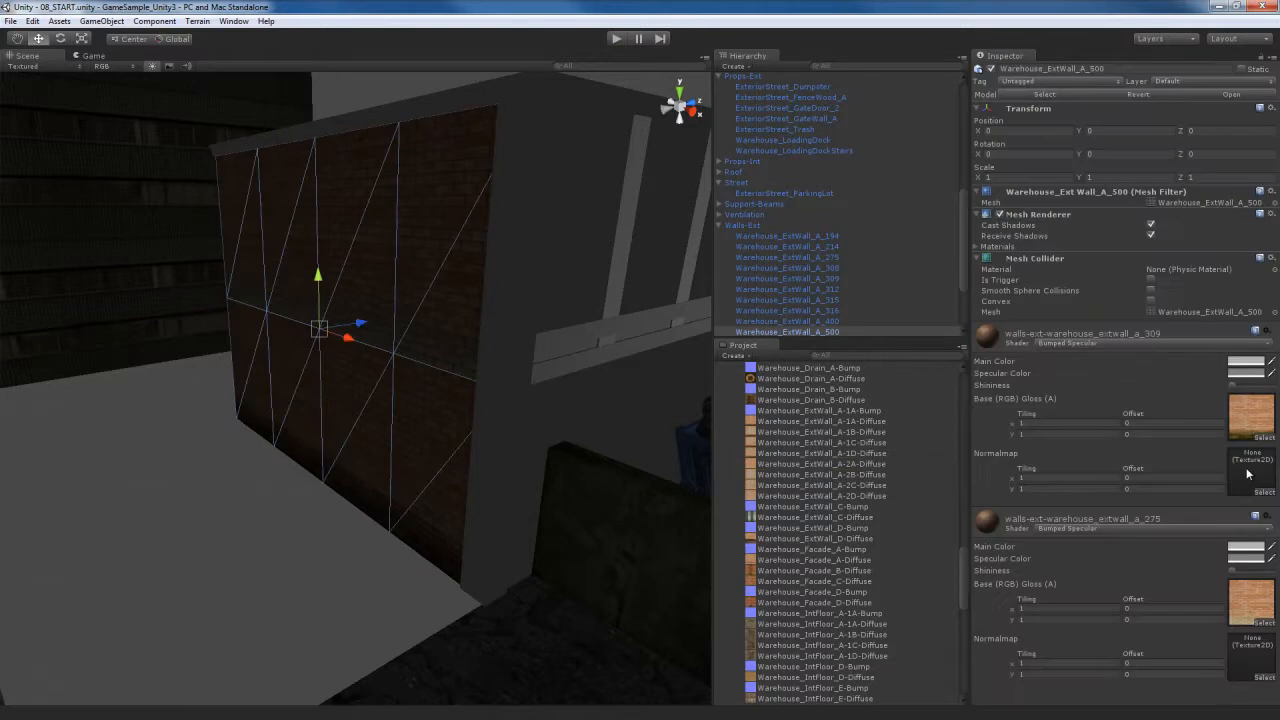
Assign Warehouse_ExtWall_A-1A-Bump as the normal map of both end-wall materials and fix its import type as a normal map
click(1250, 420)
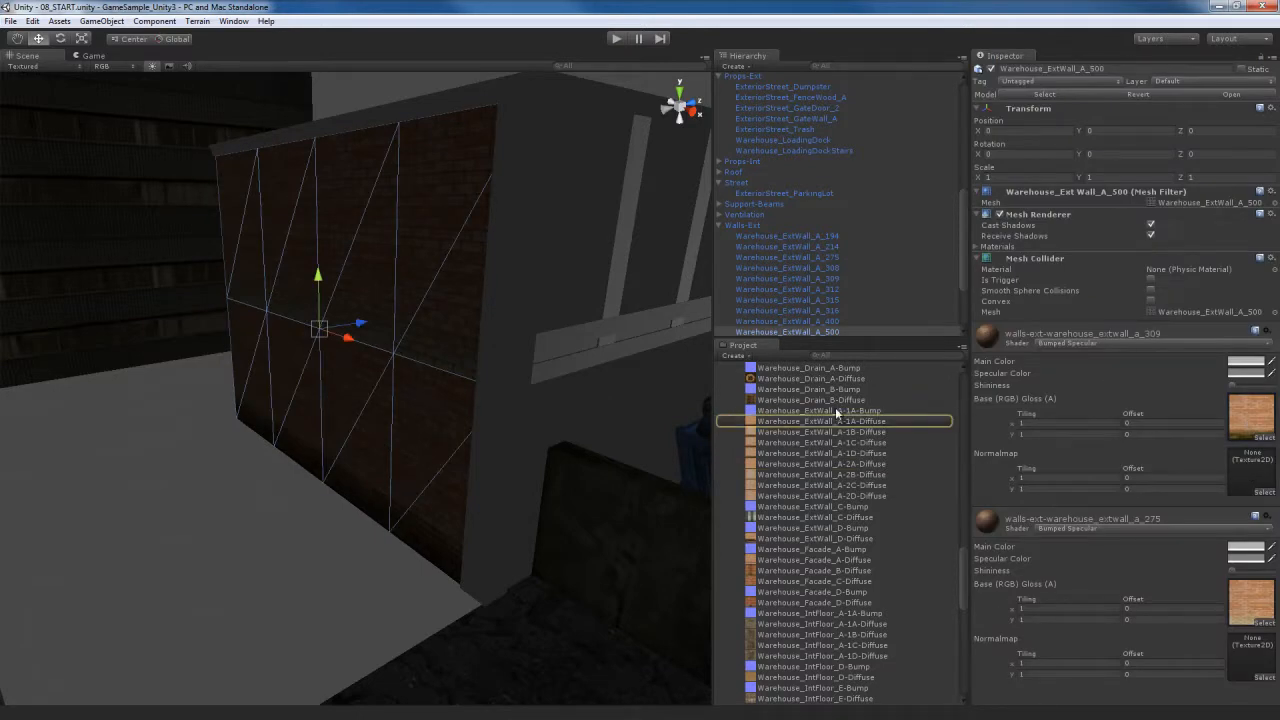
drag(817, 411, 1246, 474)
click(1244, 511)
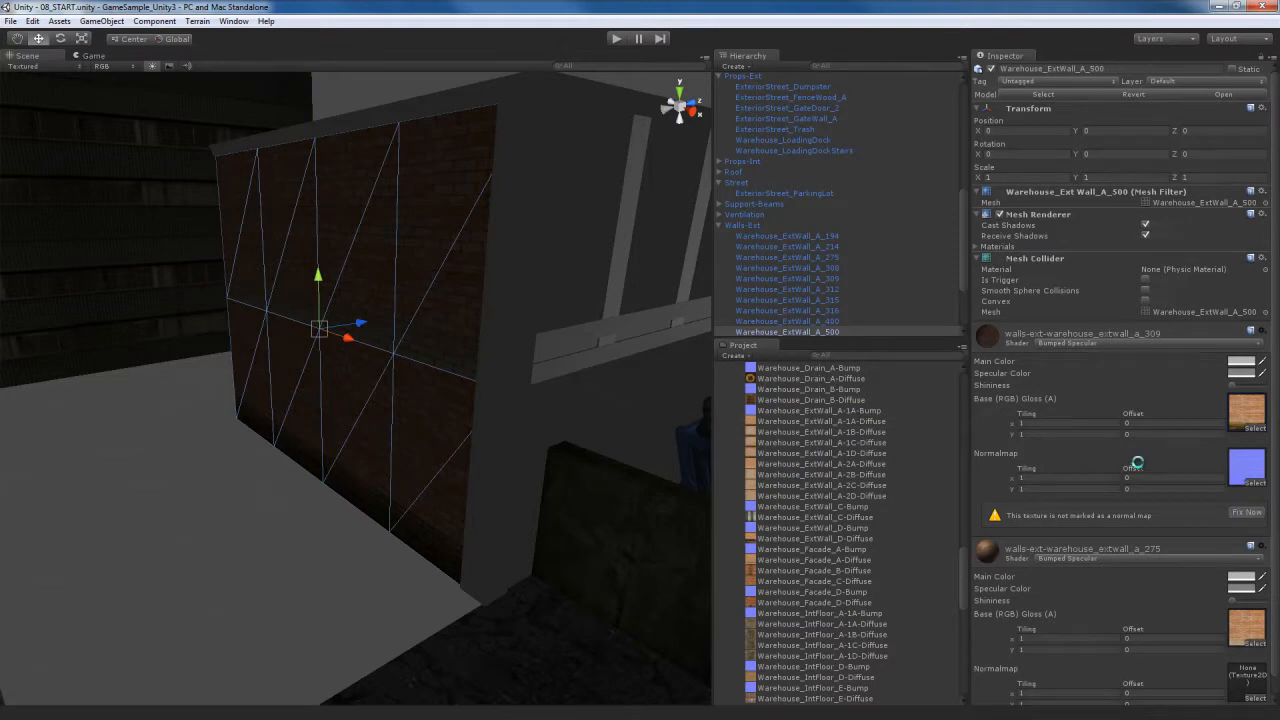
drag(834, 411, 1253, 655)
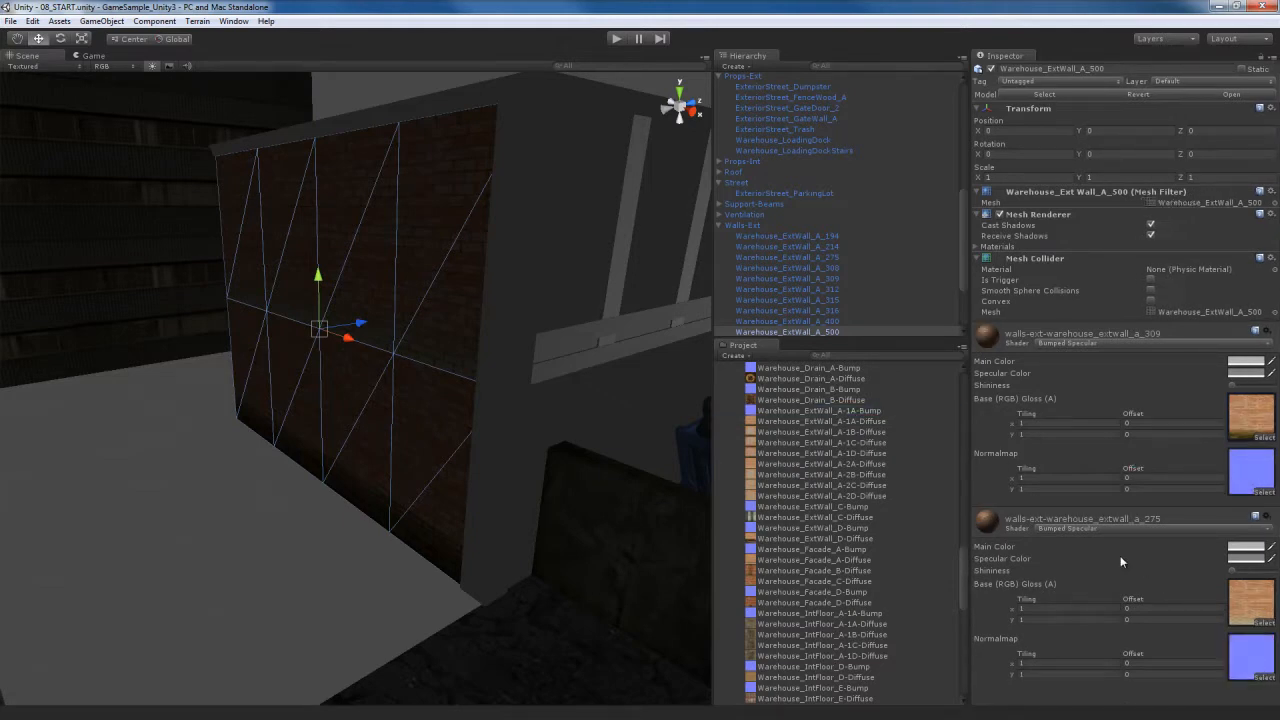
Expand the end wall's material list and locate its Element 0 and Element 1 materials among the project assets
right_drag(531, 484, 511, 424)
click(511, 424)
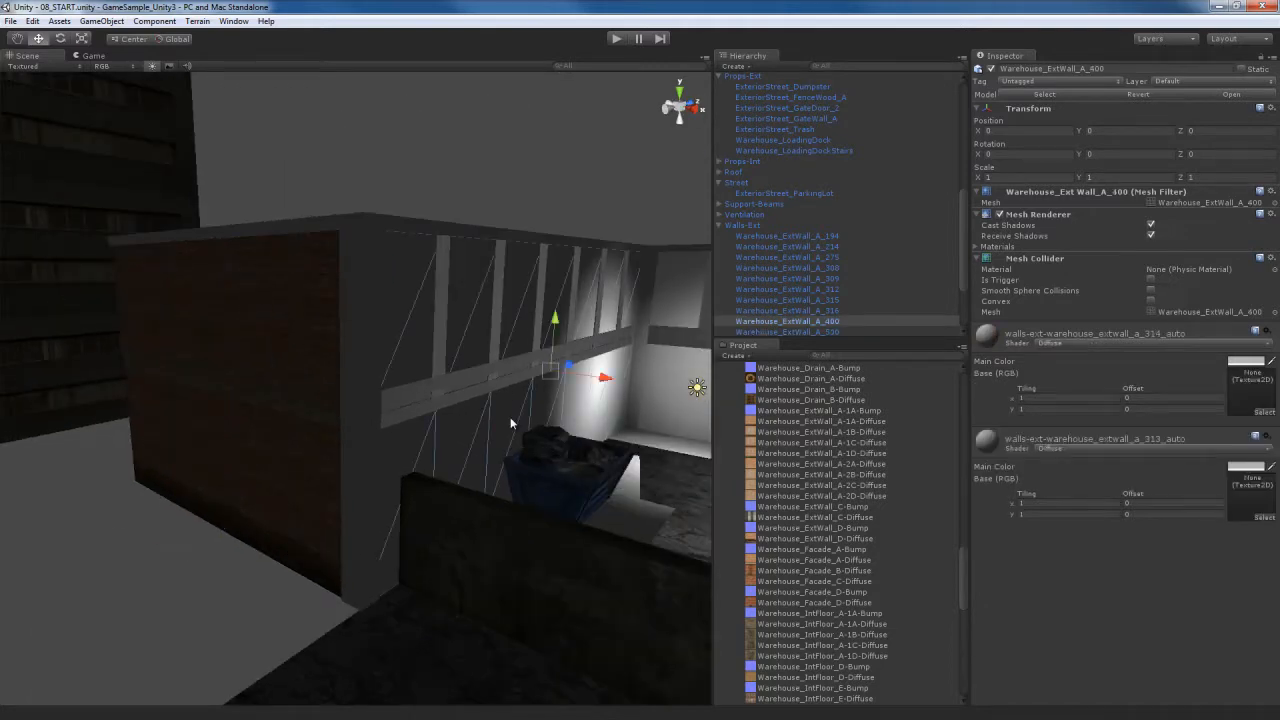
click(260, 363)
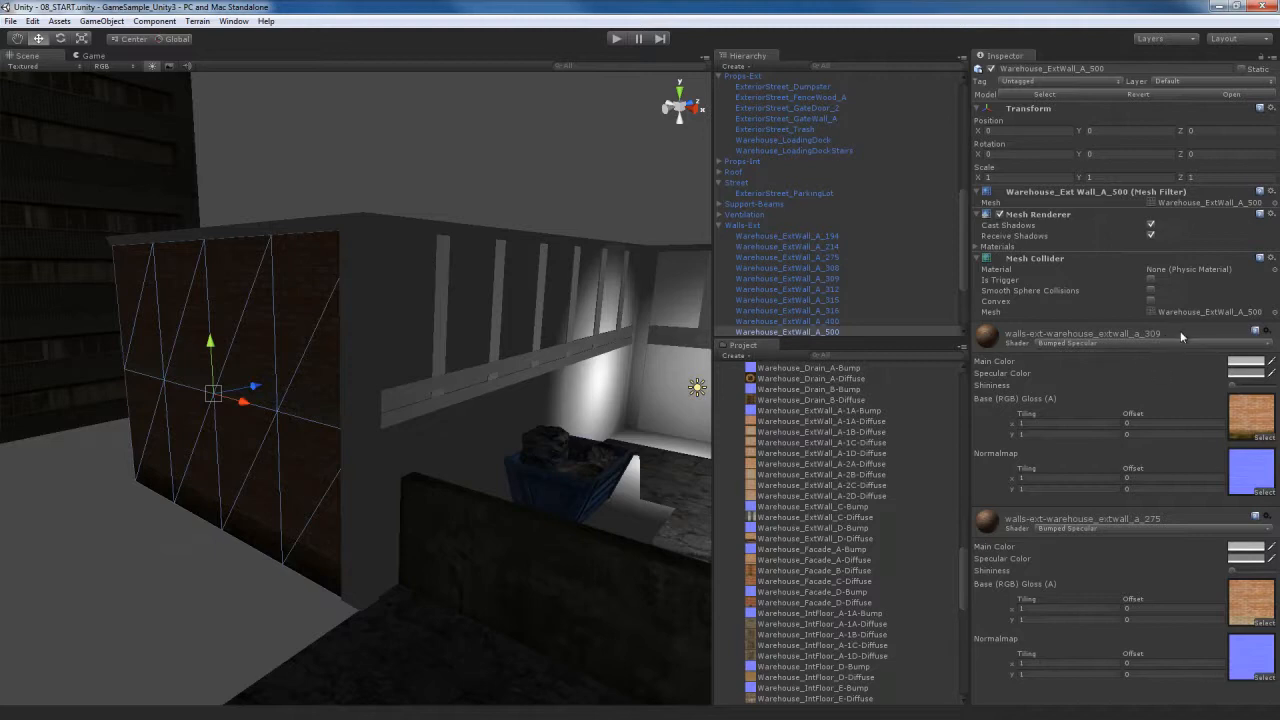
click(993, 247)
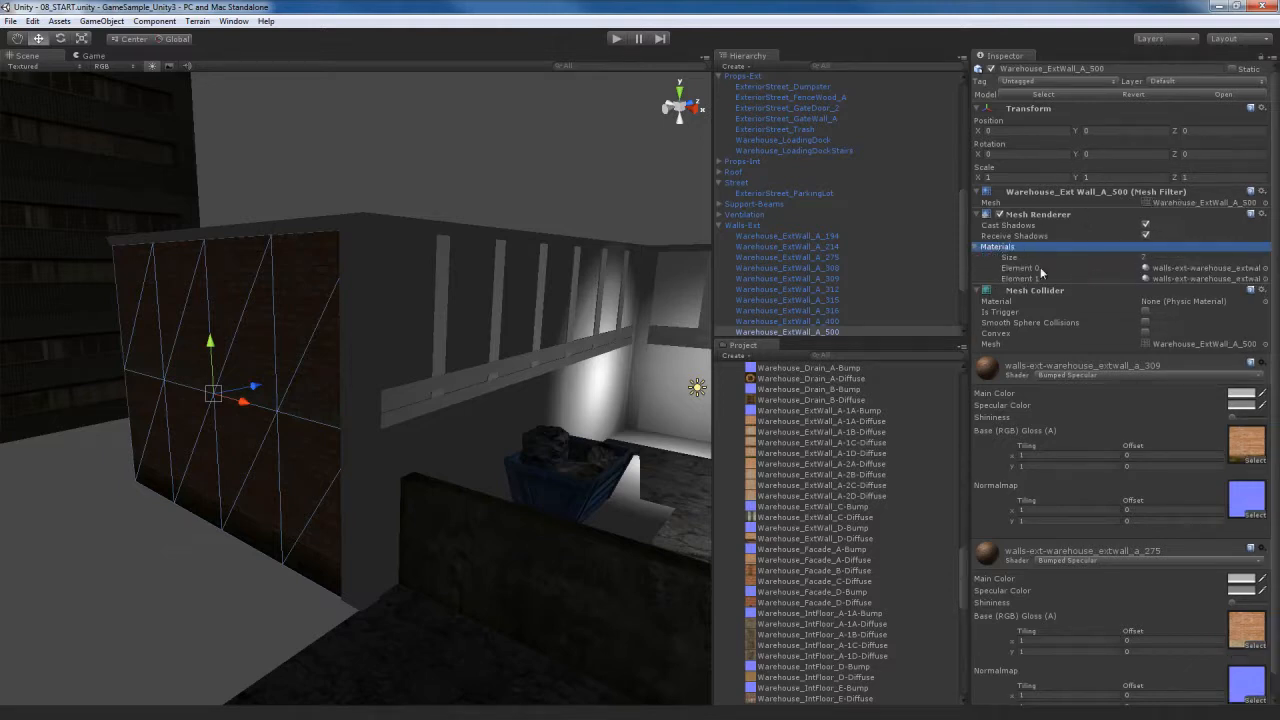
click(1213, 268)
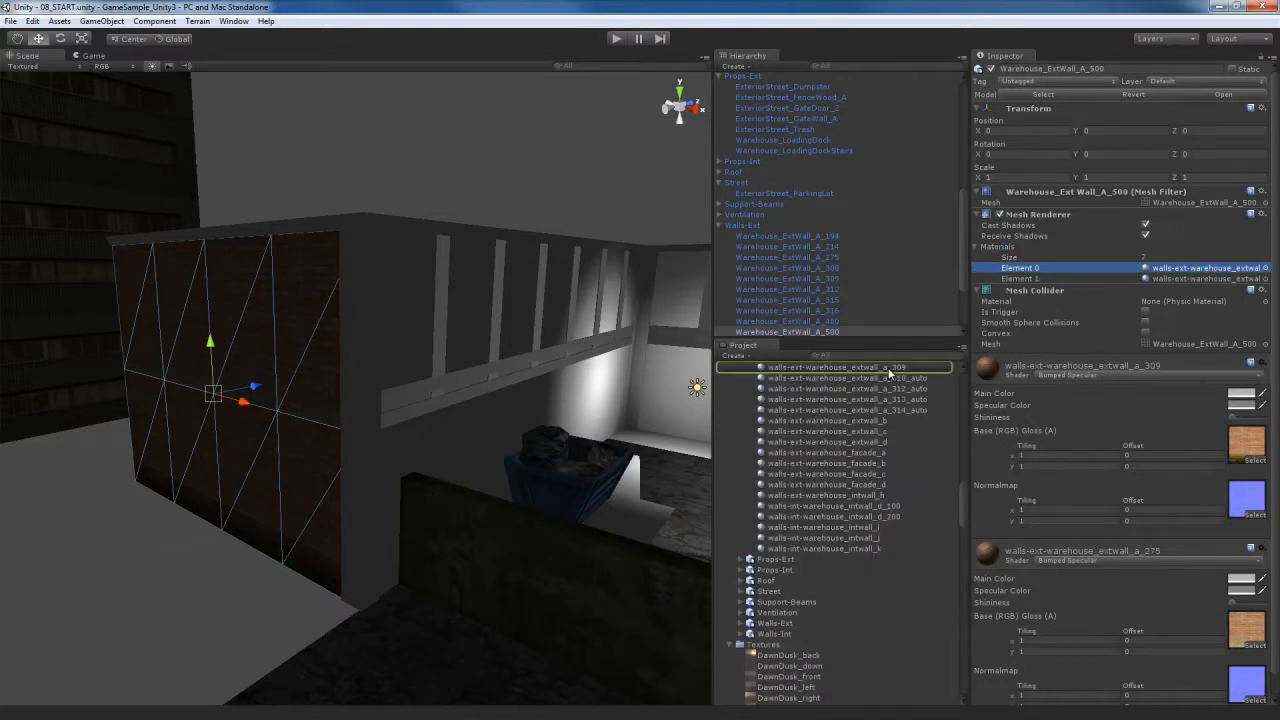
click(1186, 278)
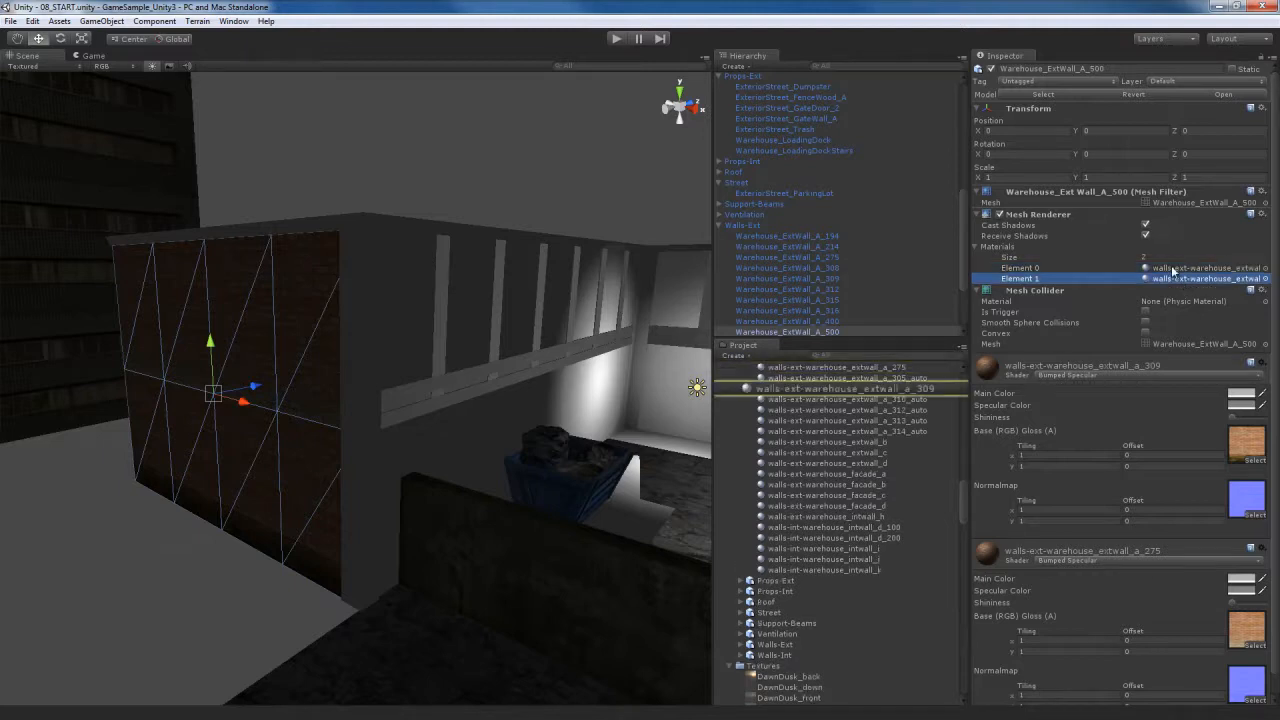
click(1172, 268)
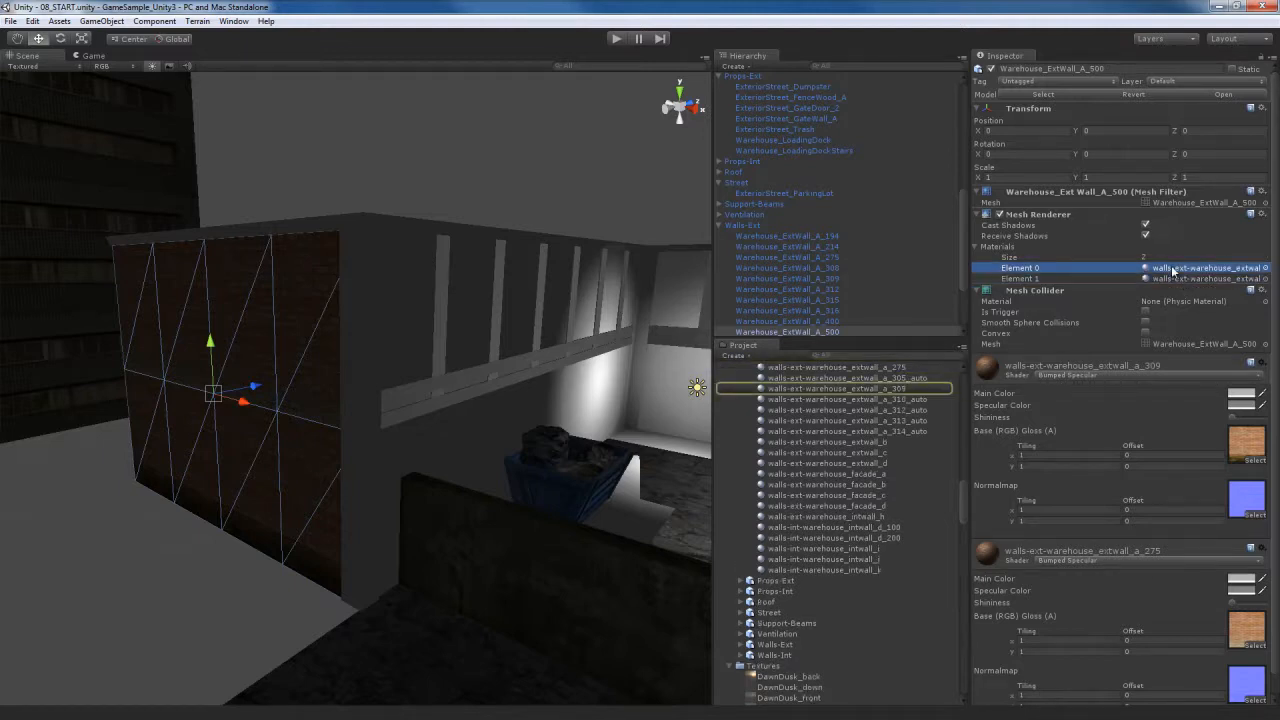
Assign the walls-ext-warehouse_extwall_a_309 material to both Element 0 and Element 1 of the long wall Warehouse_ExtWall_A_400
click(580, 395)
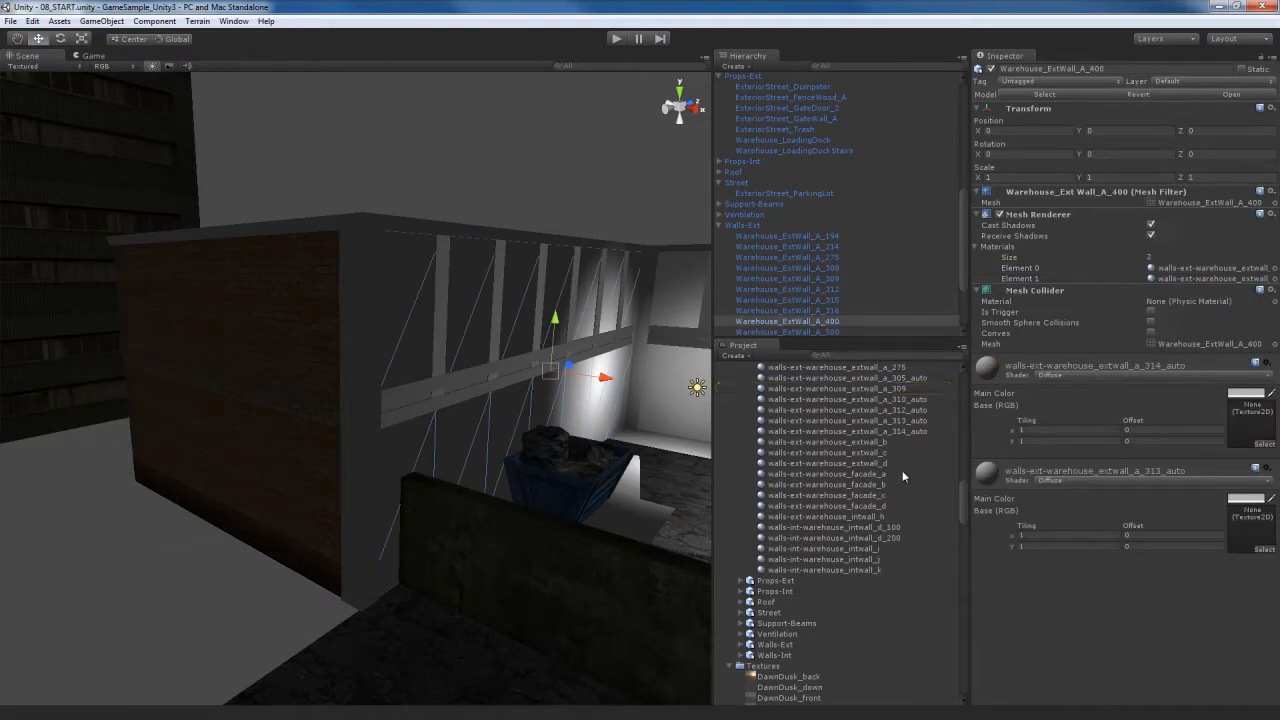
click(1140, 364)
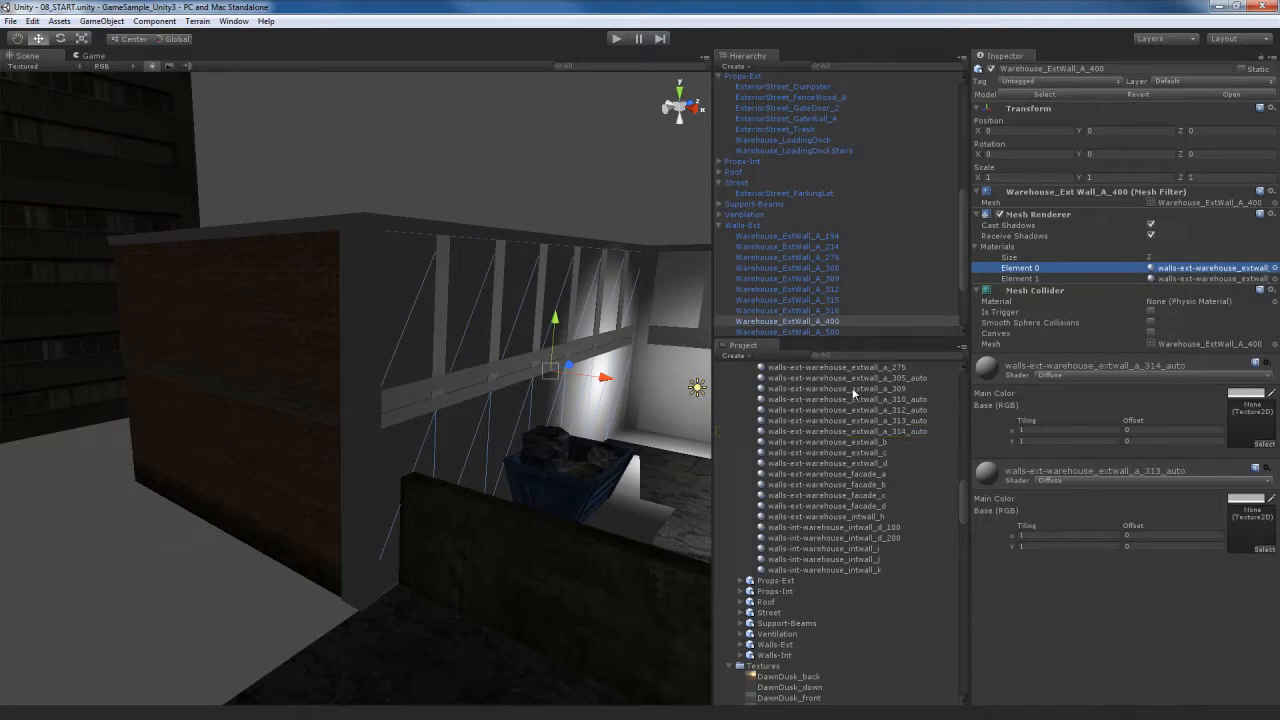
drag(835, 386, 1186, 270)
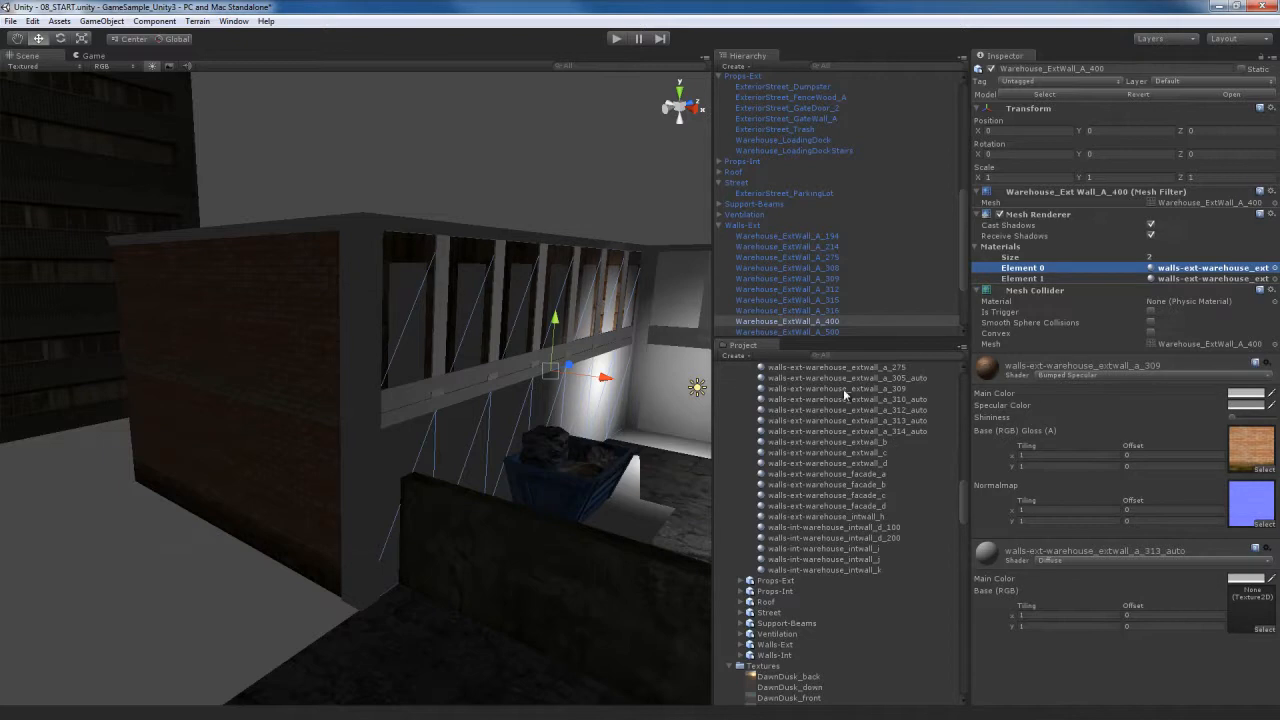
drag(1169, 400, 1198, 277)
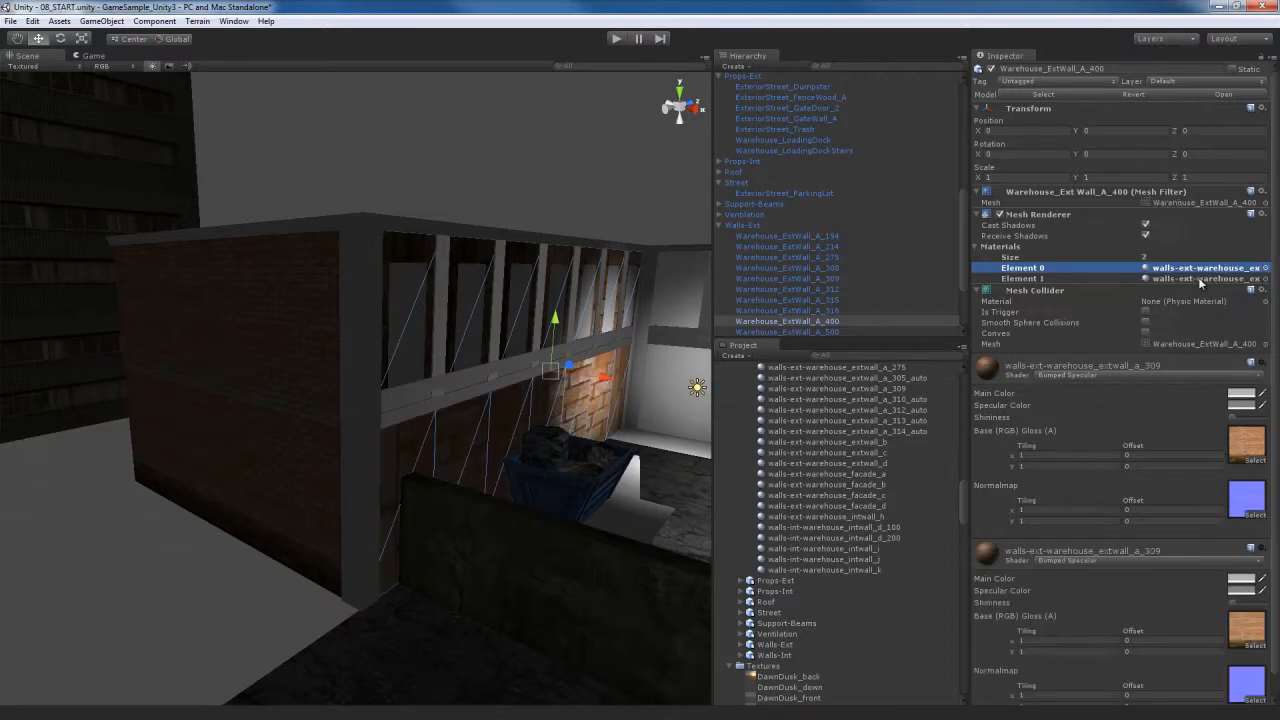
alt+drag(446, 547, 415, 553)
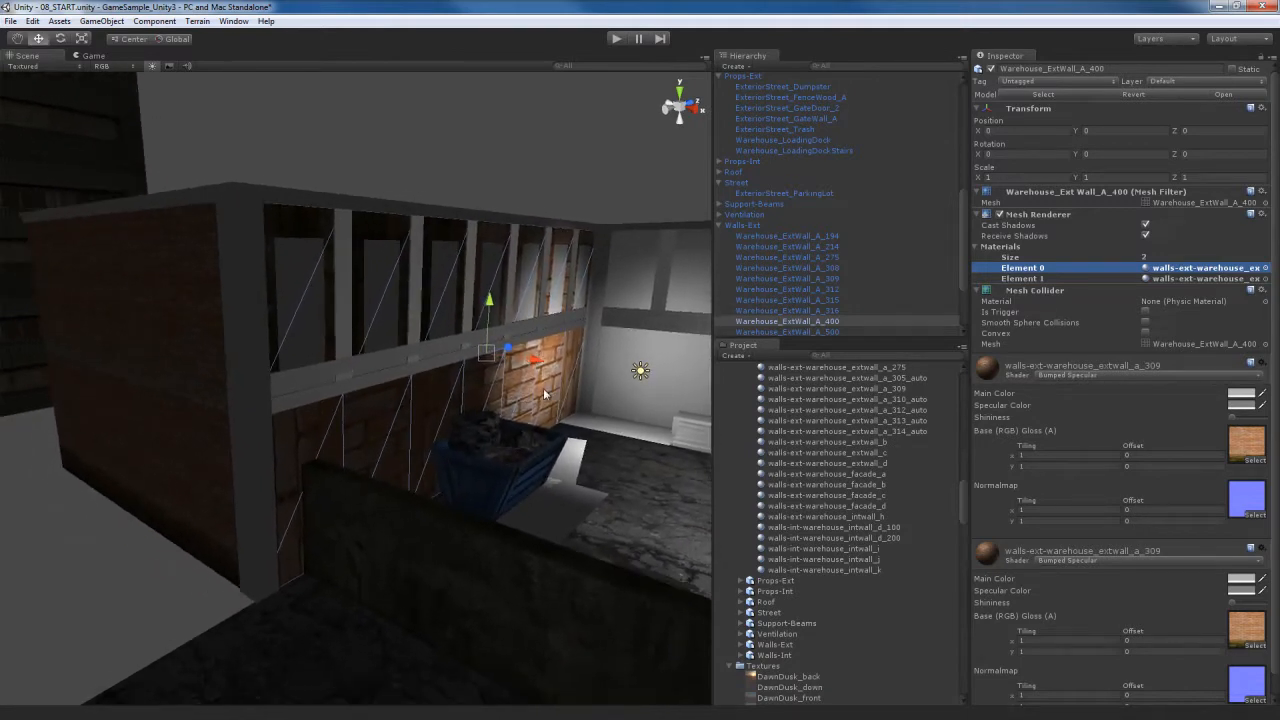
alt+drag(532, 416, 512, 455)
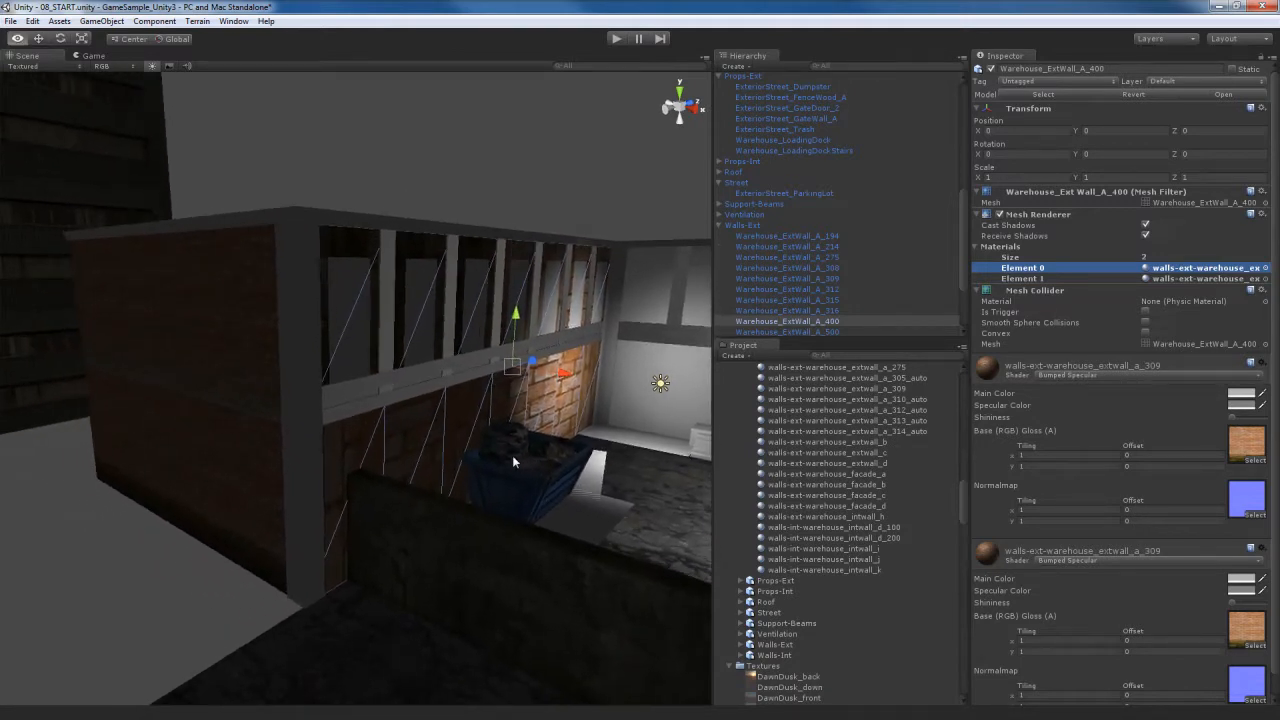
alt+drag(599, 453, 597, 450)
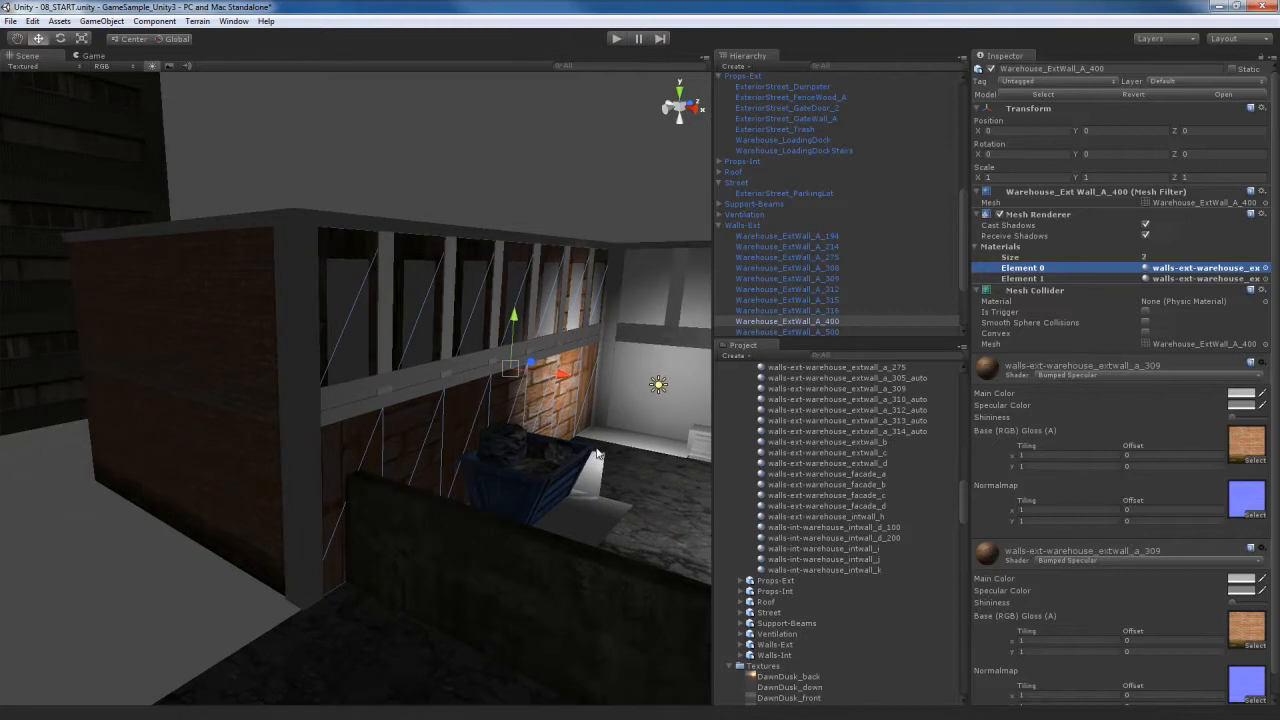
Enable Swap UVs in the Walls-Ext model's import settings, apply the change and check the long brick wall
click(750, 226)
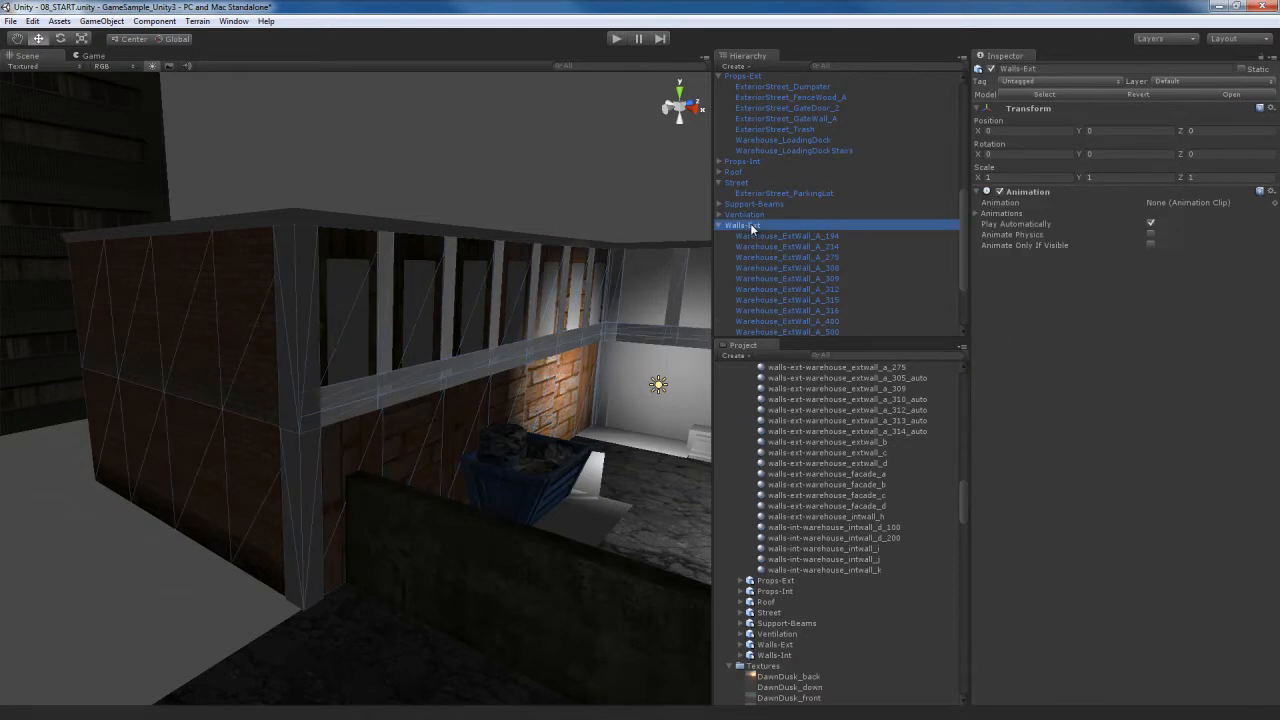
scroll(835, 488, down, 5)
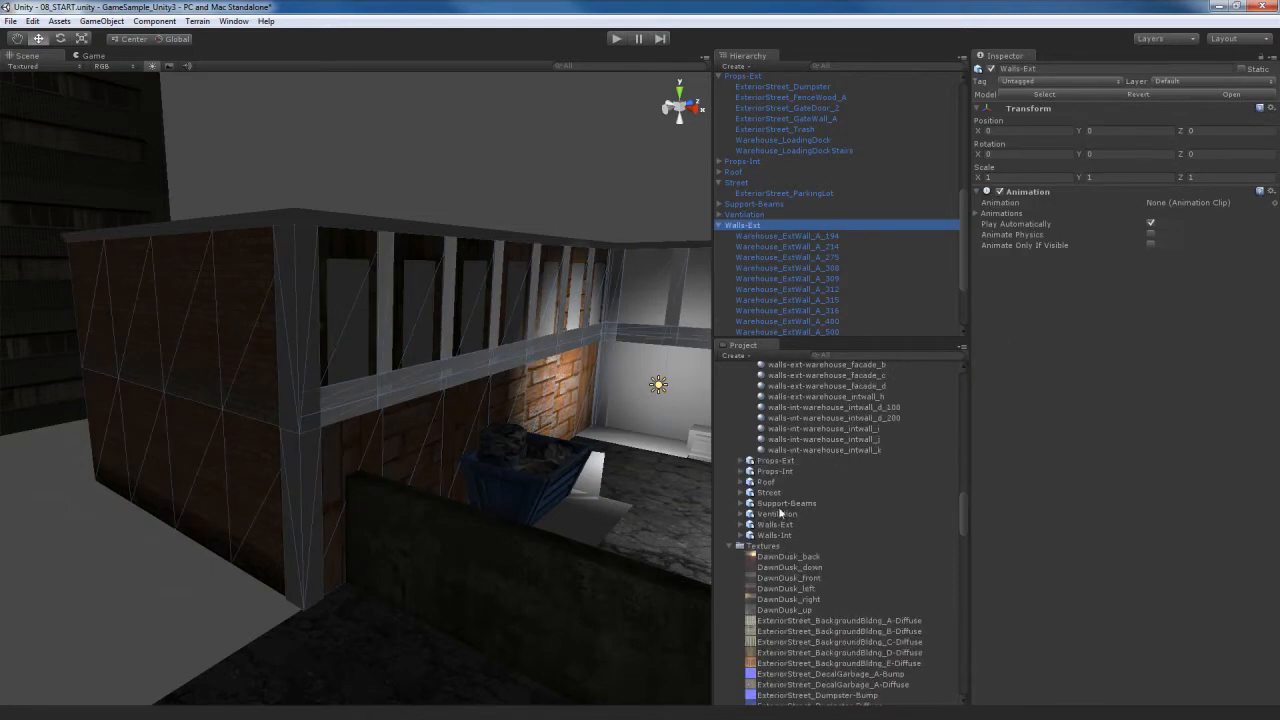
click(776, 525)
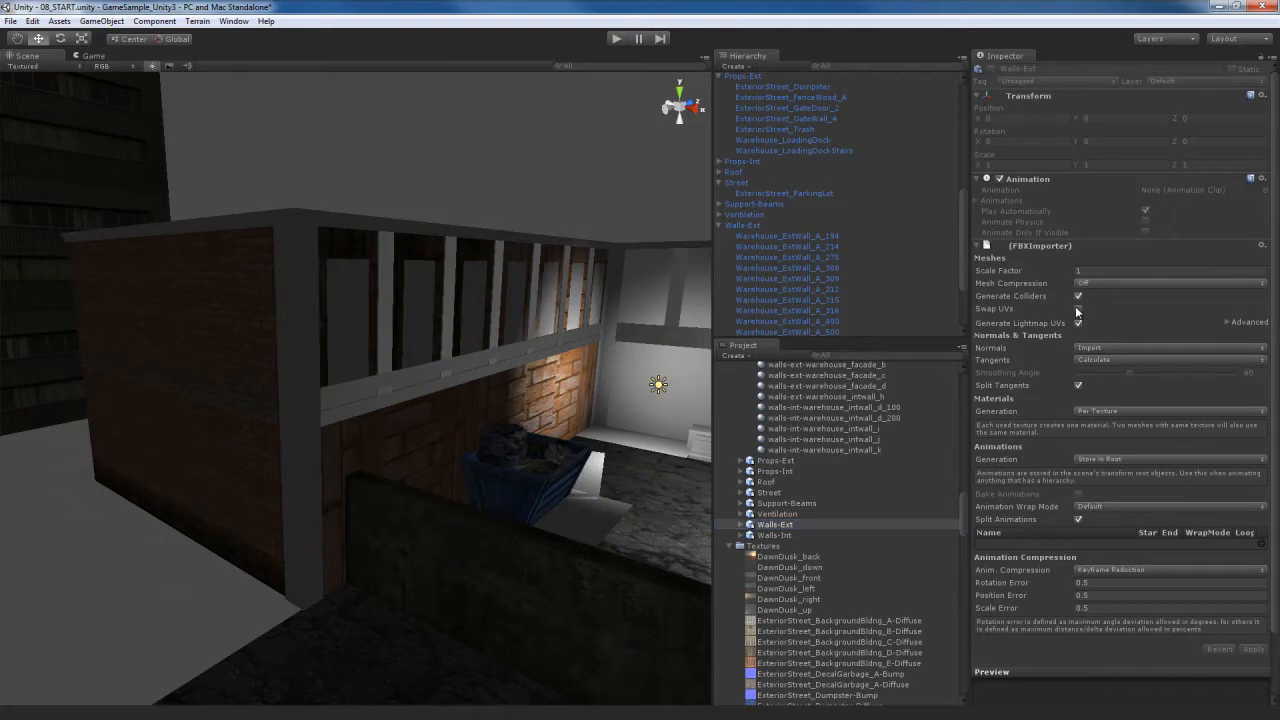
click(1253, 649)
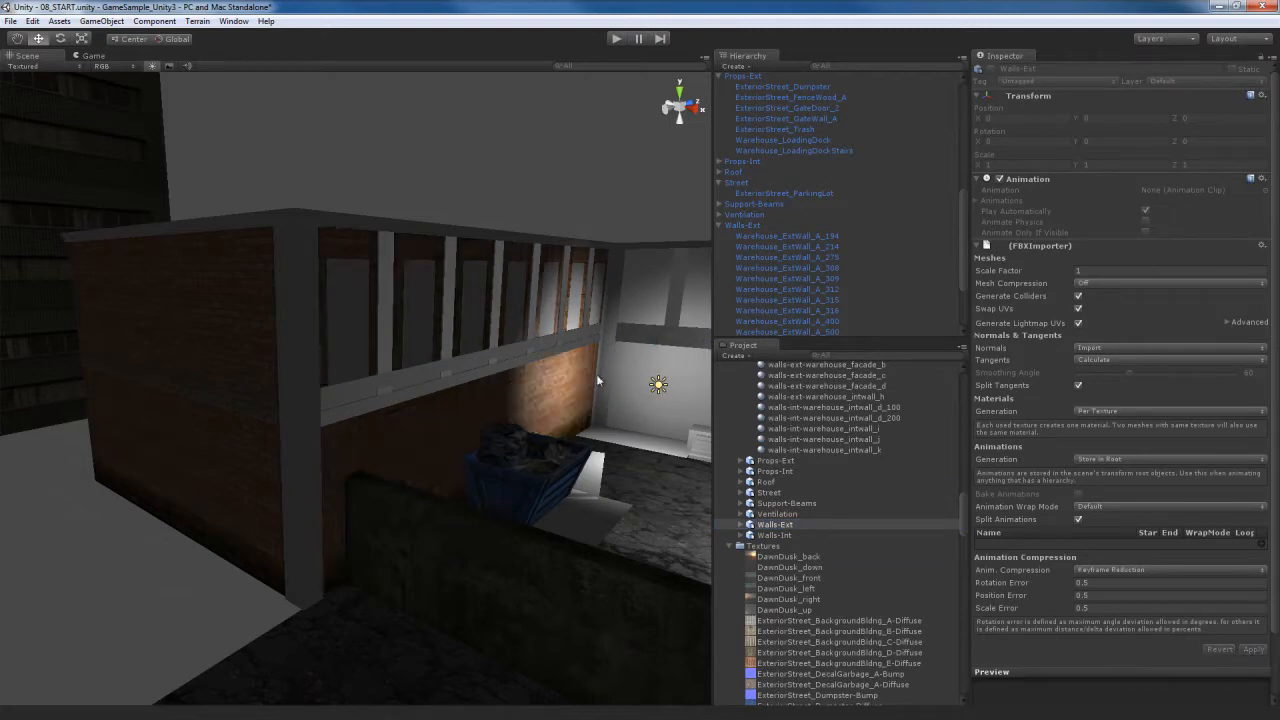
click(558, 382)
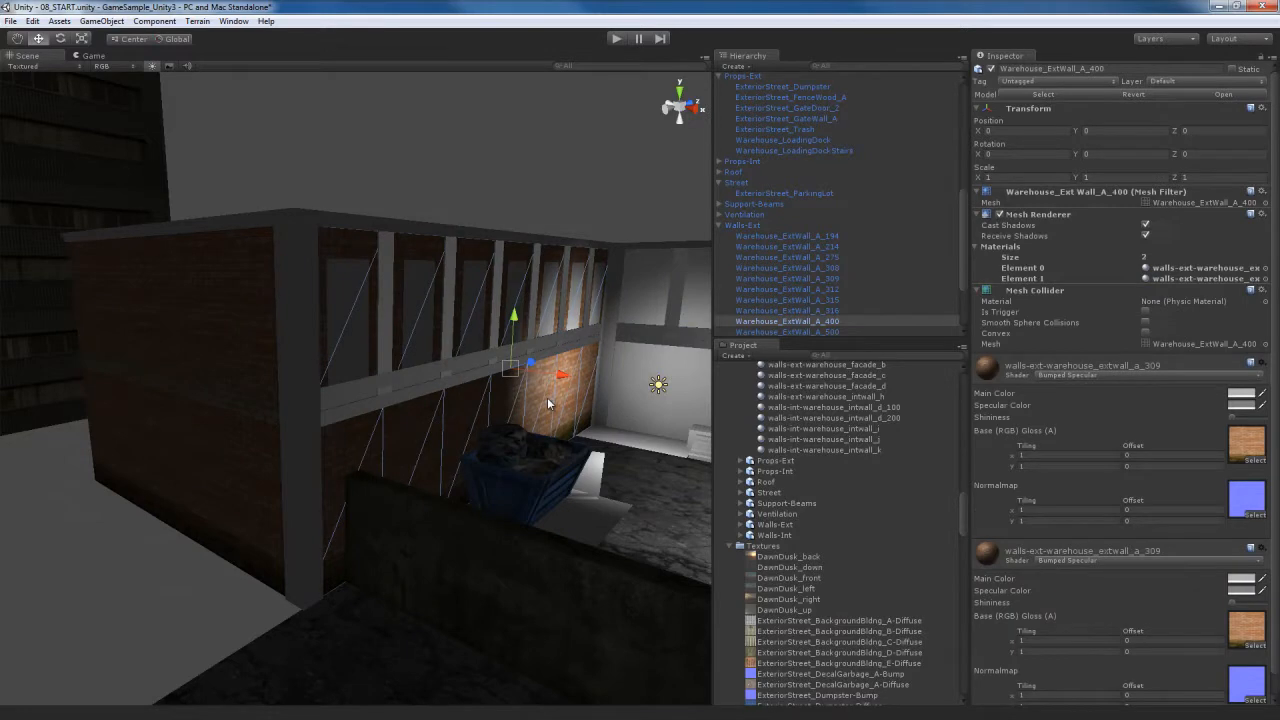
scroll(547, 397, down, 3)
mouse_move(484, 418)
right_down()
mouse_move(500, 412)
mouse_move(459, 408)
mouse_move(492, 414)
right_up()
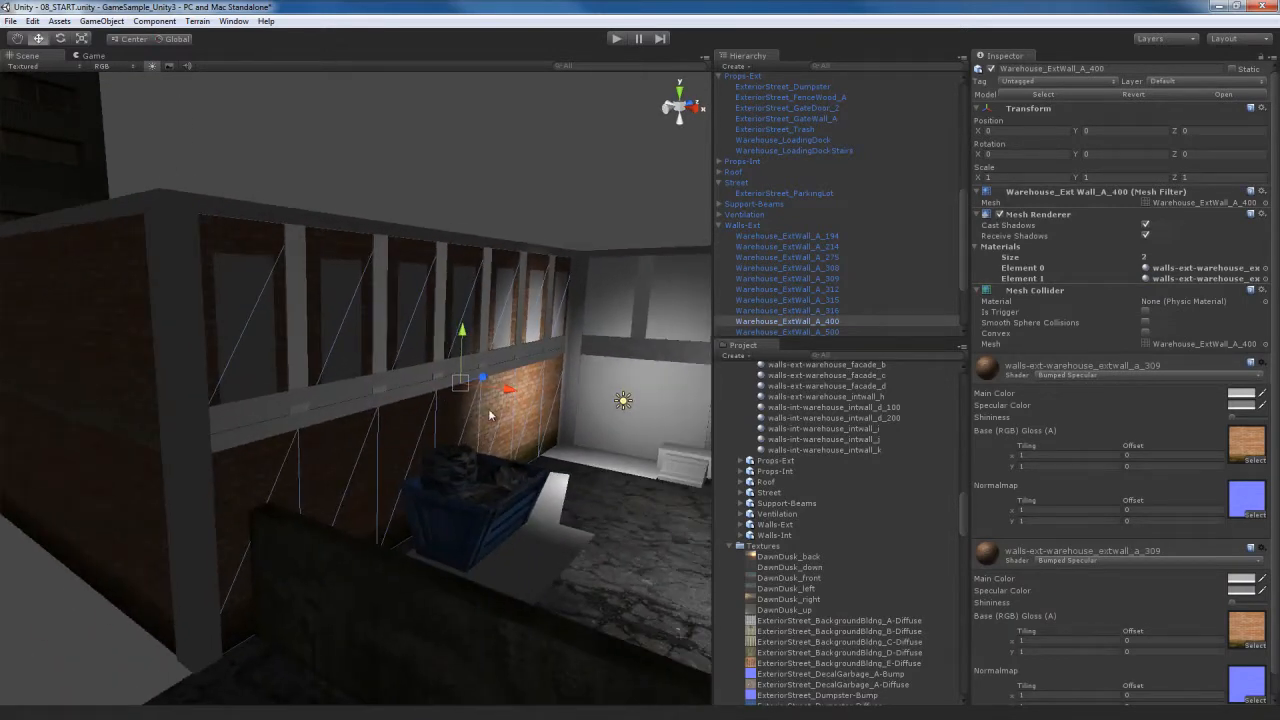
Assign walls-ext-warehouse_extwall_a_309 to Element 0 and walls-ext-warehouse_extwall_a_275 to Element 1 of the wall Warehouse_ExtWall_A_312
click(631, 424)
key(f)
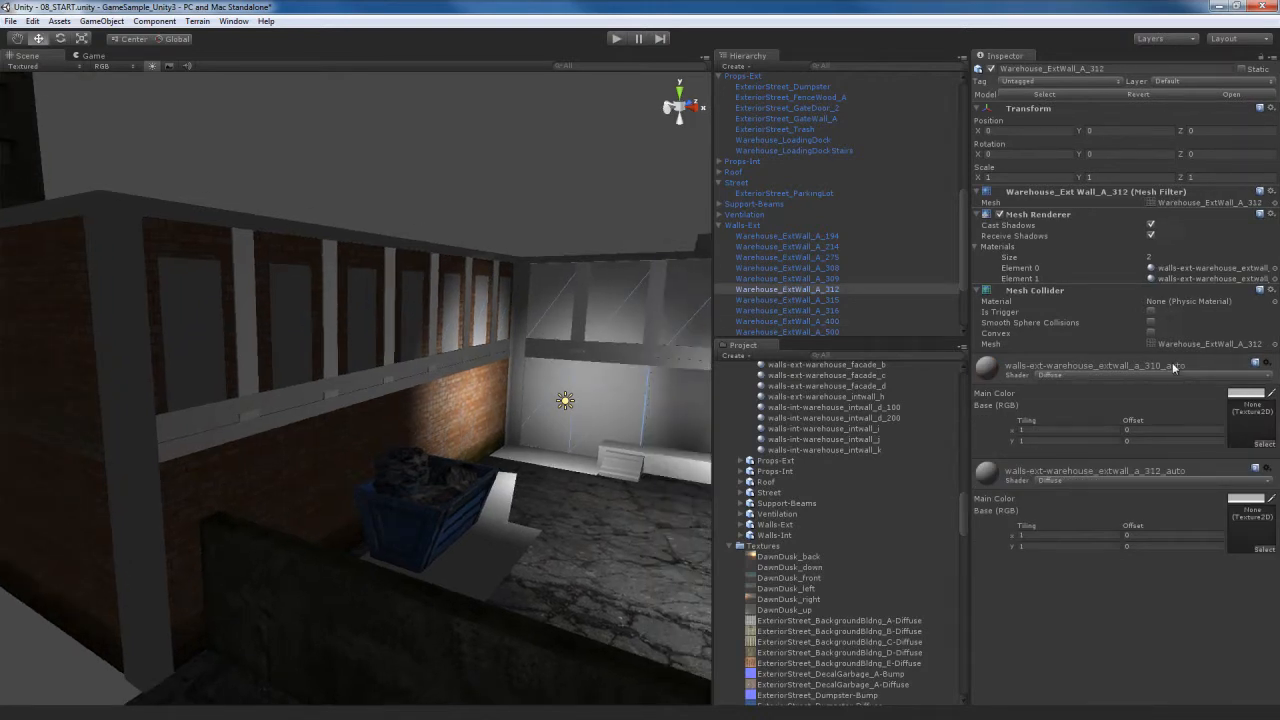
click(1213, 268)
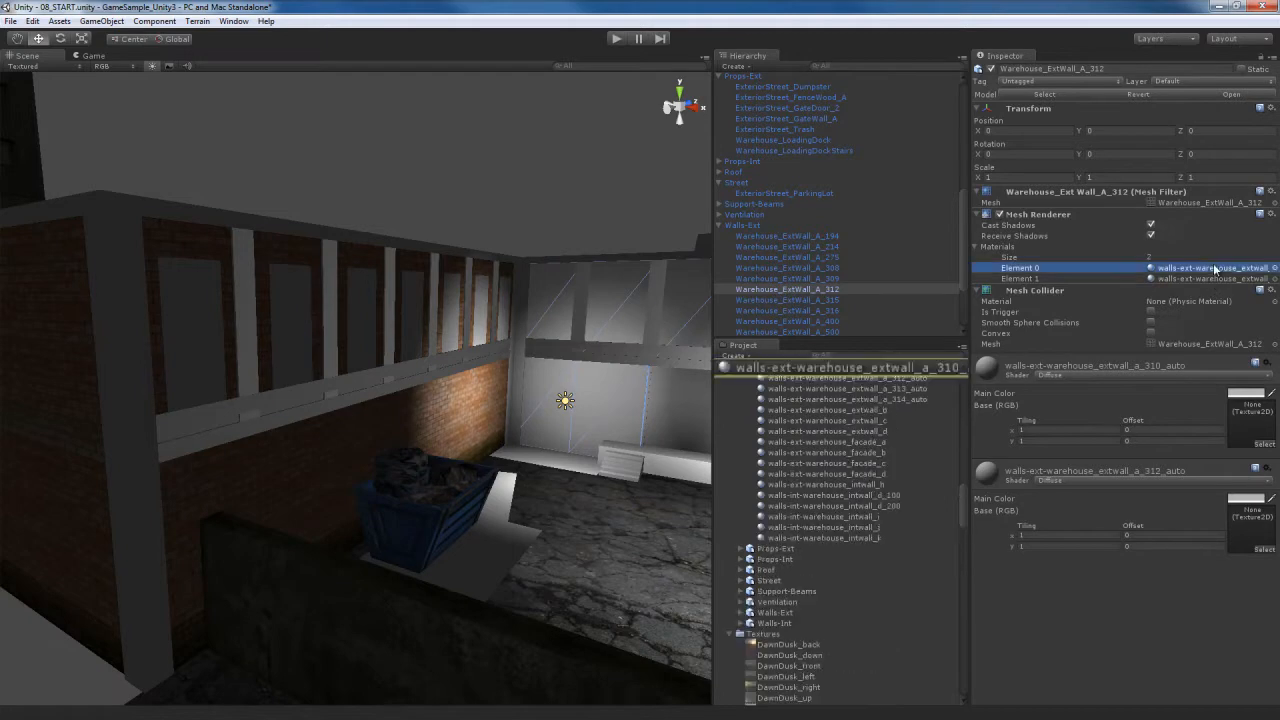
scroll(890, 443, up, 2)
scroll(882, 422, up, 4)
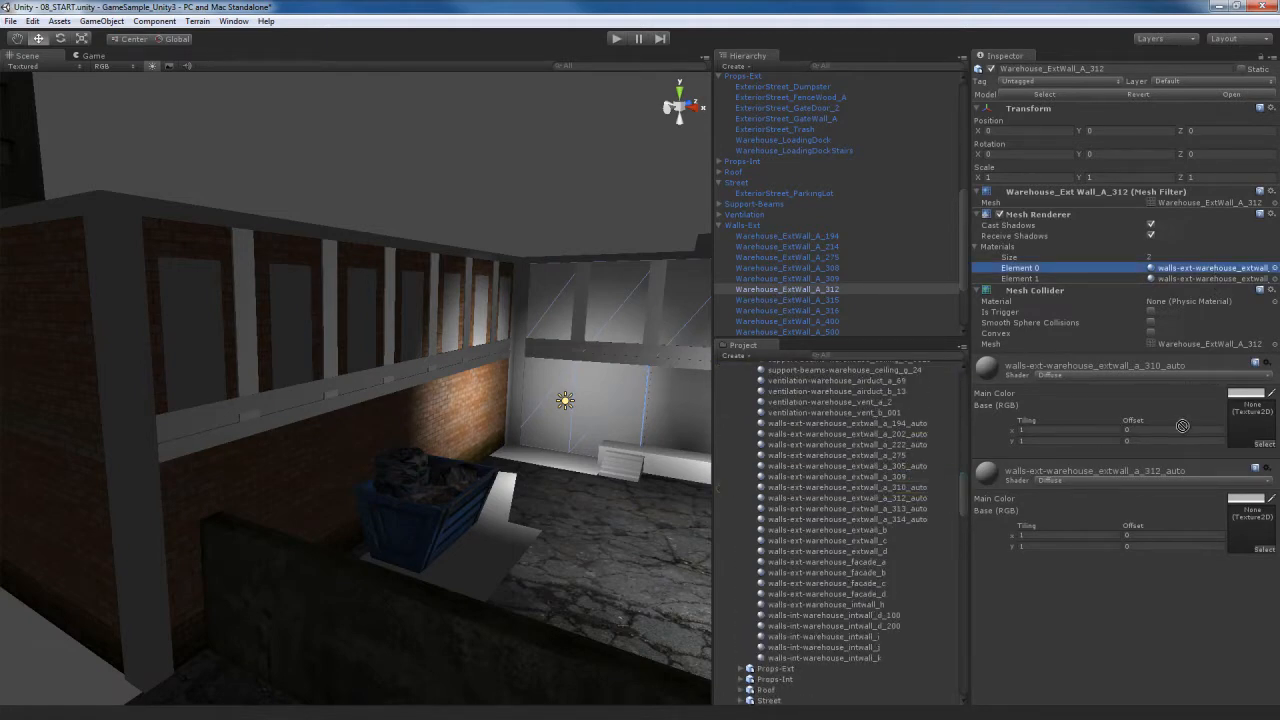
drag(1183, 422, 1189, 272)
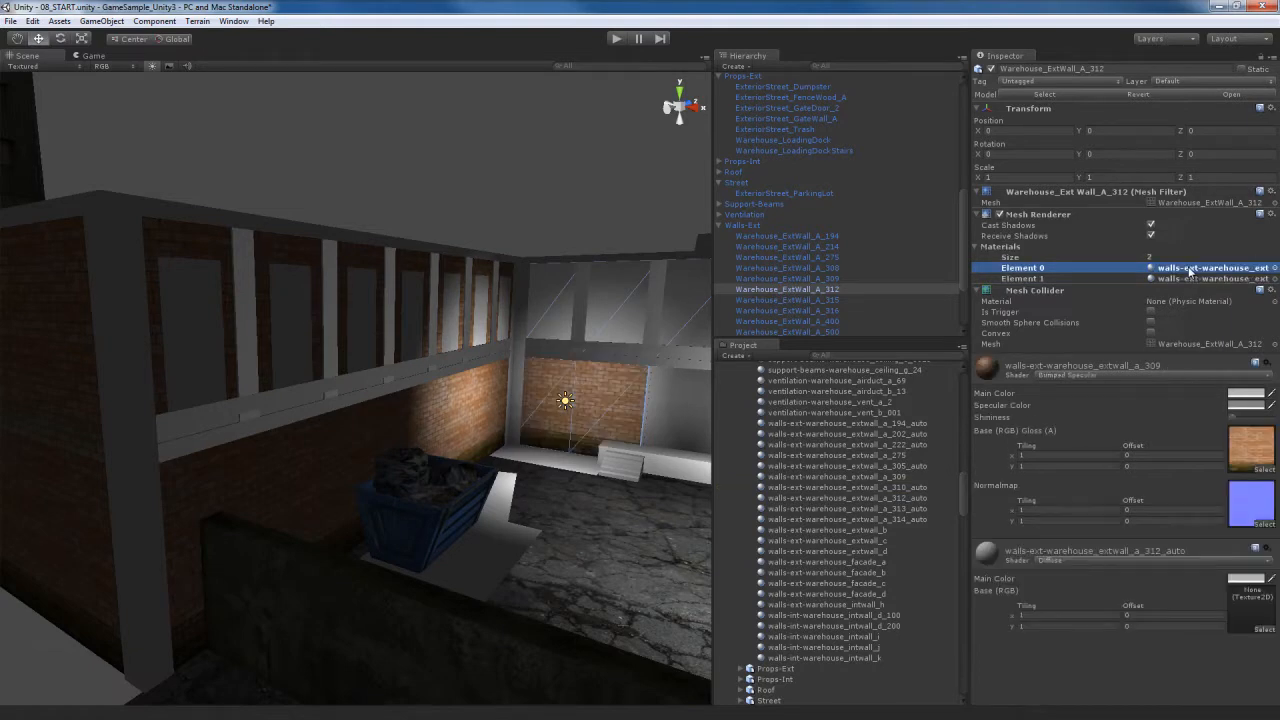
drag(859, 455, 1210, 284)
Assign walls-ext-warehouse_extwall_a_309 to Element 0 and walls-ext-warehouse_extwall_a_275 to Element 1 of Warehouse_ExtWall_A_214, the wall behind the blue dumpster
right_drag(462, 523, 576, 507)
key(w)
right_drag(395, 514, 521, 535)
key(w)
key(s)
key(w)
key(s)
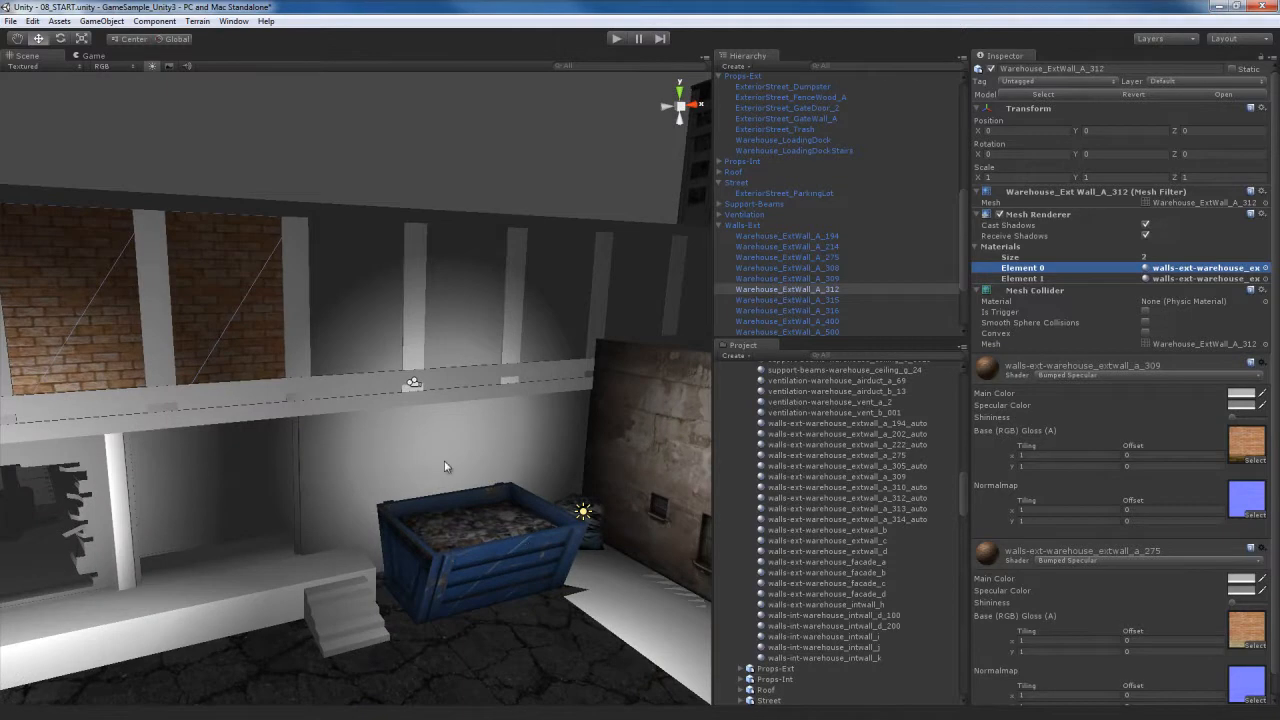
click(446, 466)
right_drag(421, 473, 428, 465)
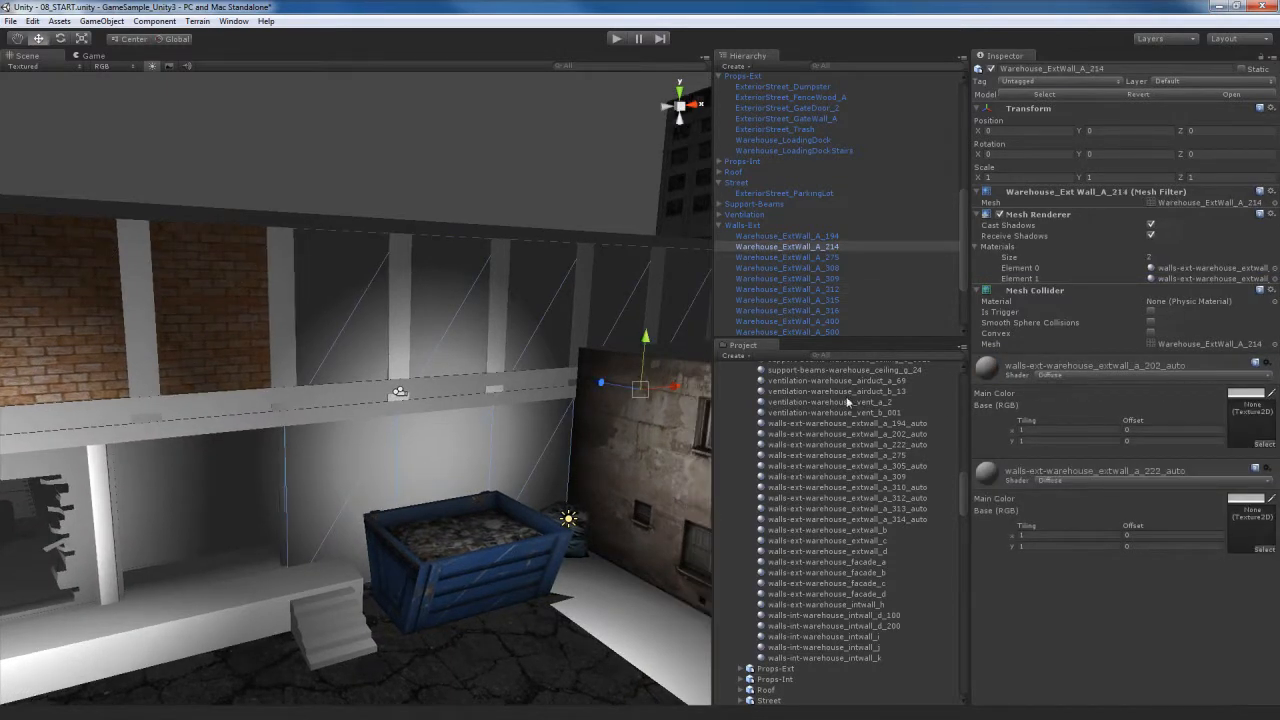
drag(851, 474, 1213, 270)
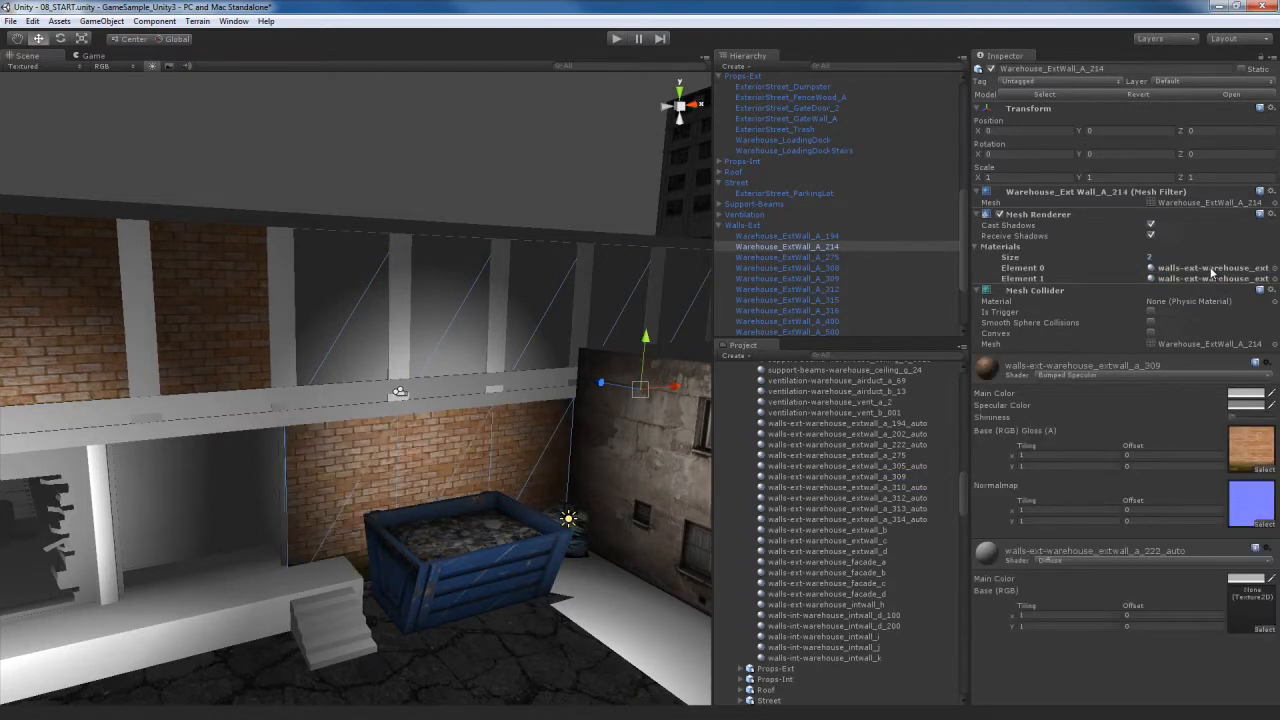
drag(868, 453, 1191, 277)
Give the corner pillar Warehouse_Facade_C's material the Warehouse_Facade_C diffuse texture and the Bumped Specular shader
right_drag(390, 508, 365, 453)
key(w)
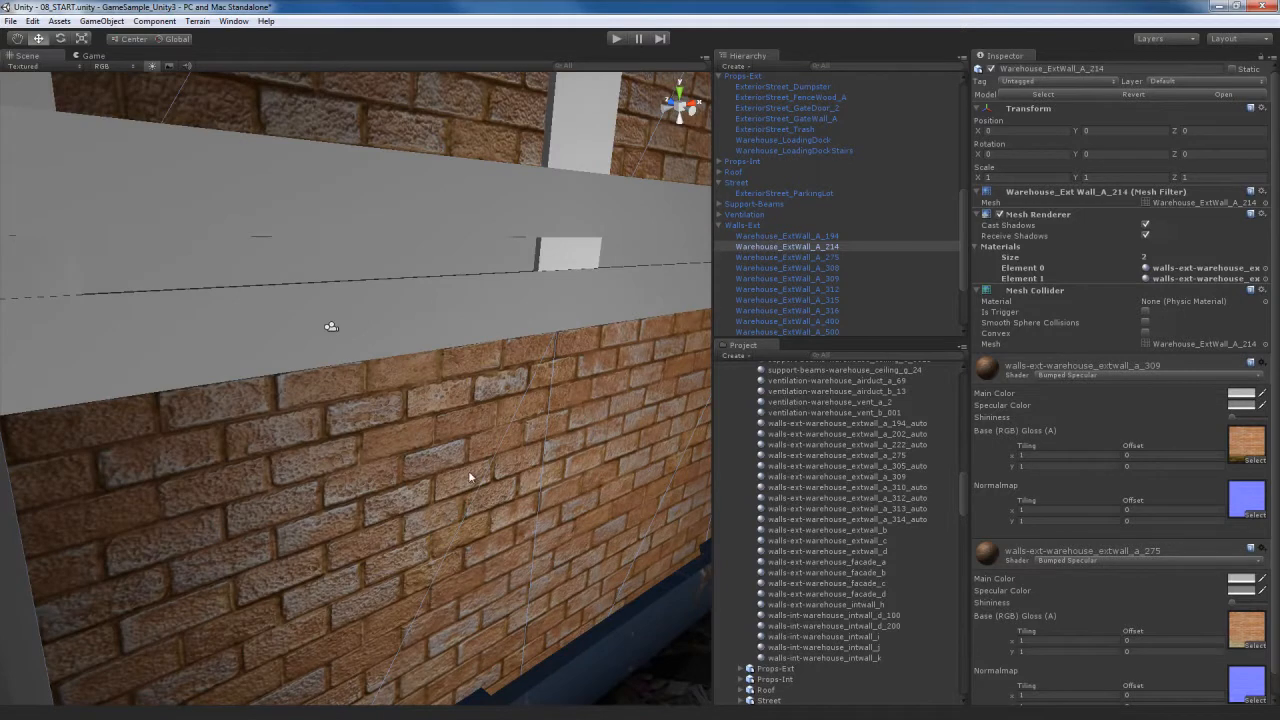
scroll(462, 500, down, 5)
right_drag(461, 505, 420, 509)
scroll(420, 509, down, 2)
right_drag(510, 511, 483, 533)
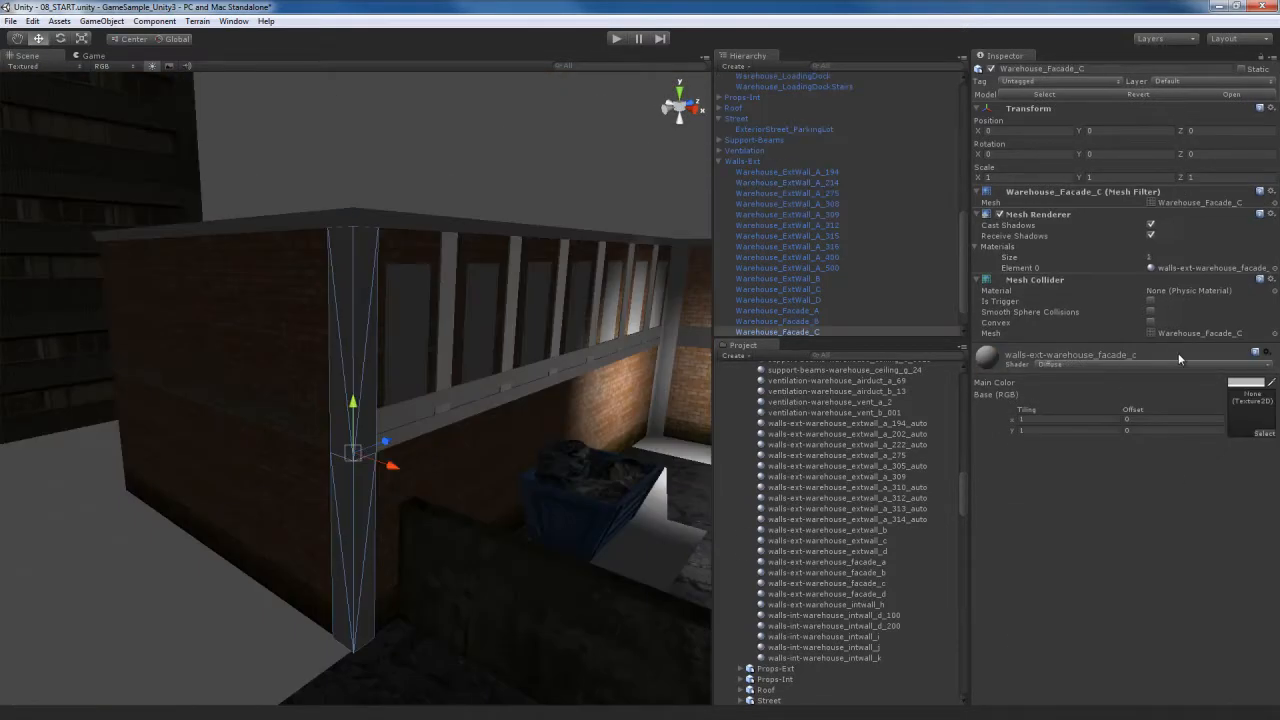
click(1264, 433)
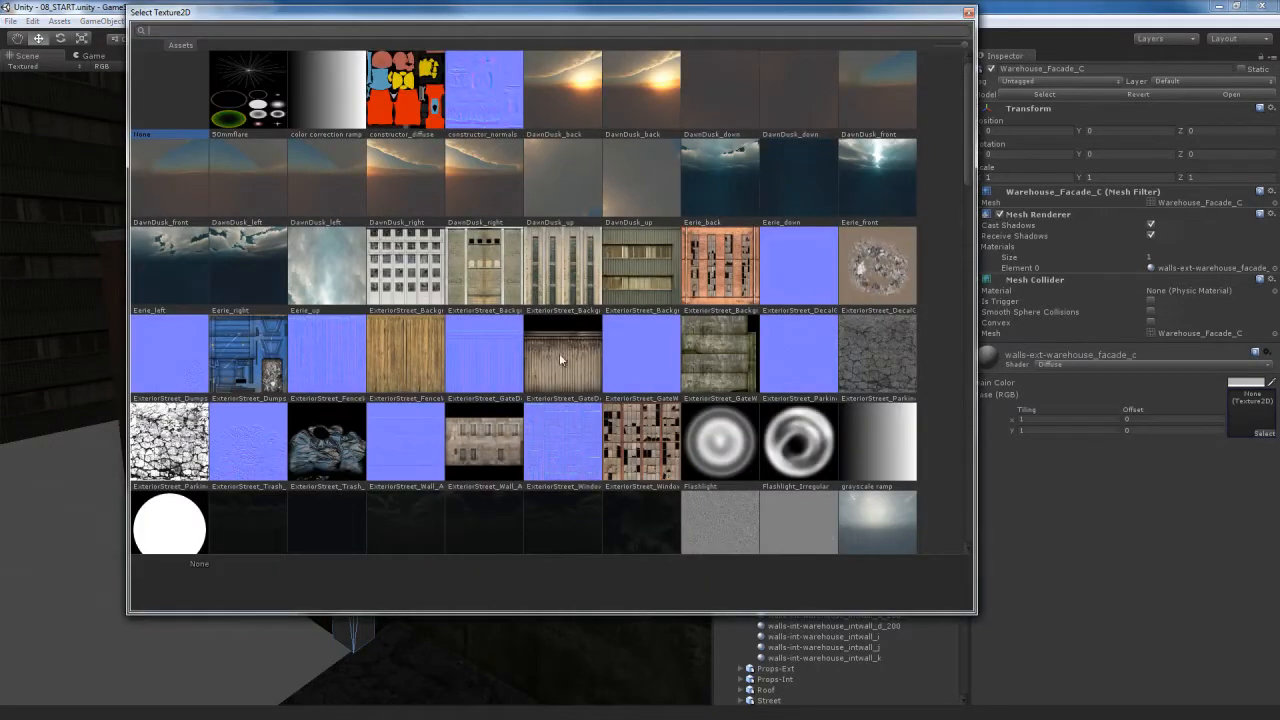
text(facade)
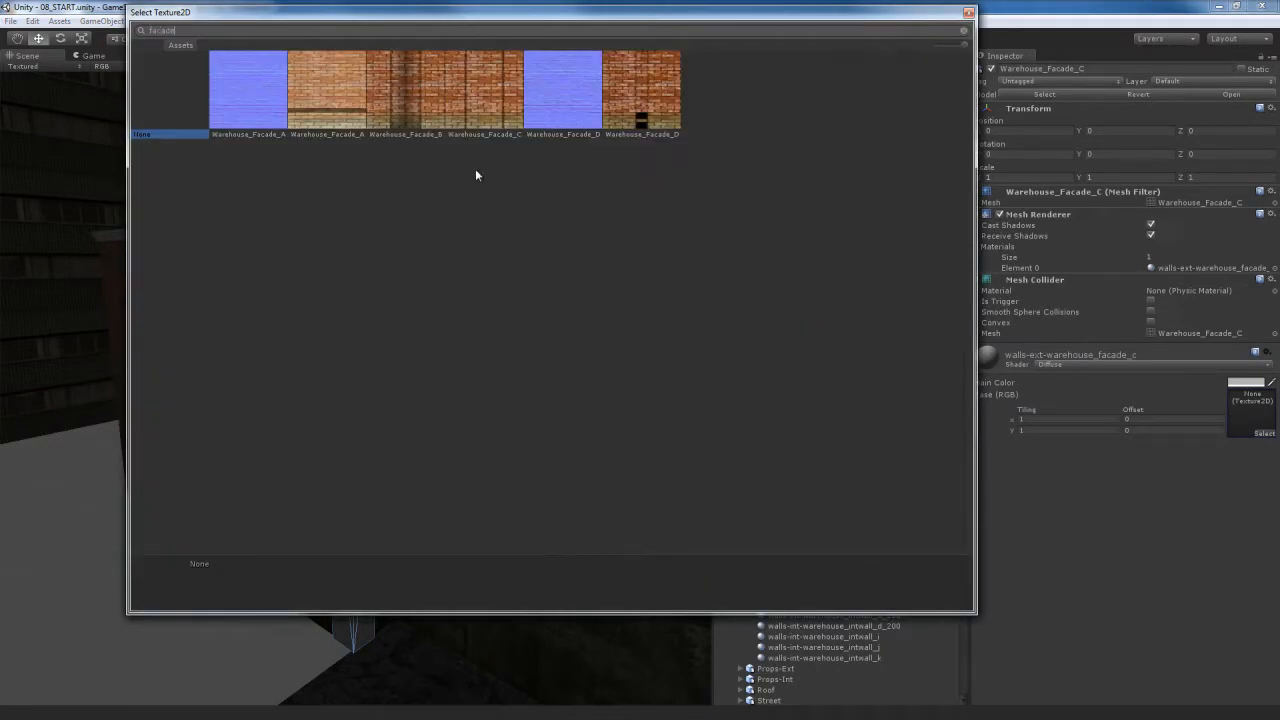
click(488, 76)
click(1060, 364)
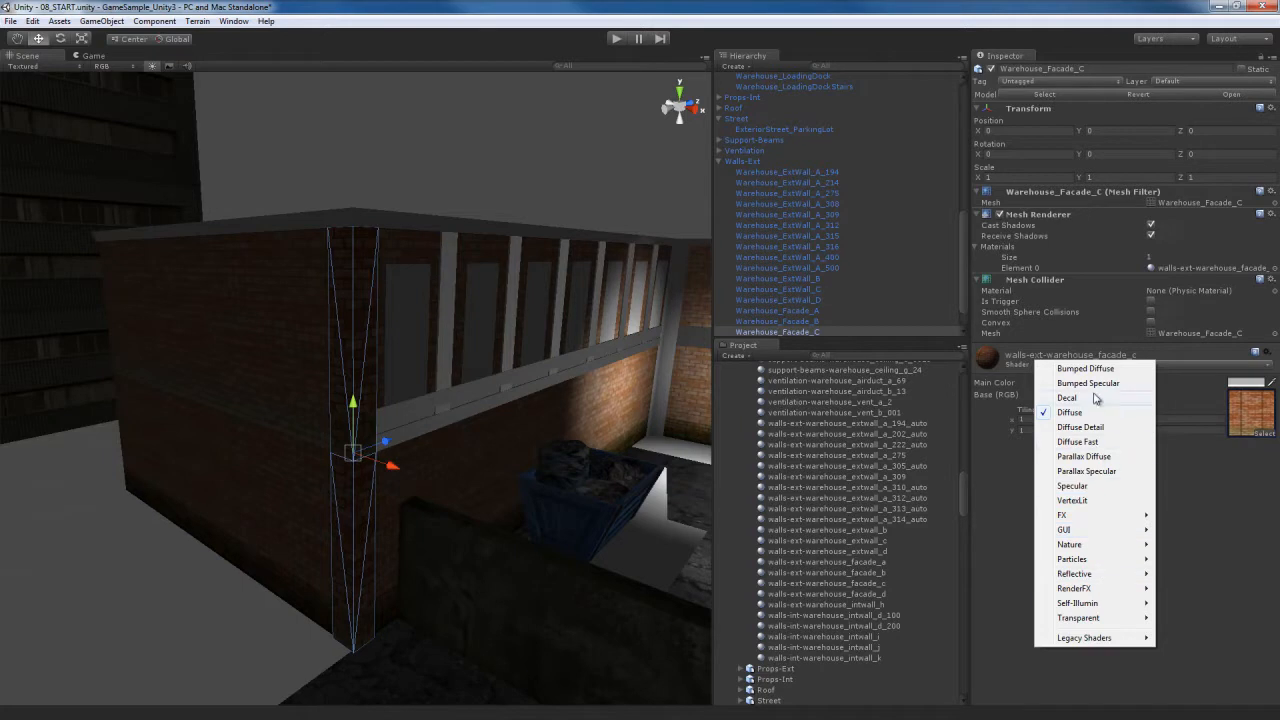
click(1088, 383)
Locate the corner pillar's diffuse texture in the project and compare the nearby Warehouse_Facade_A-Bump and Warehouse_Facade_D-Bump textures
click(1258, 455)
double_click(1258, 455)
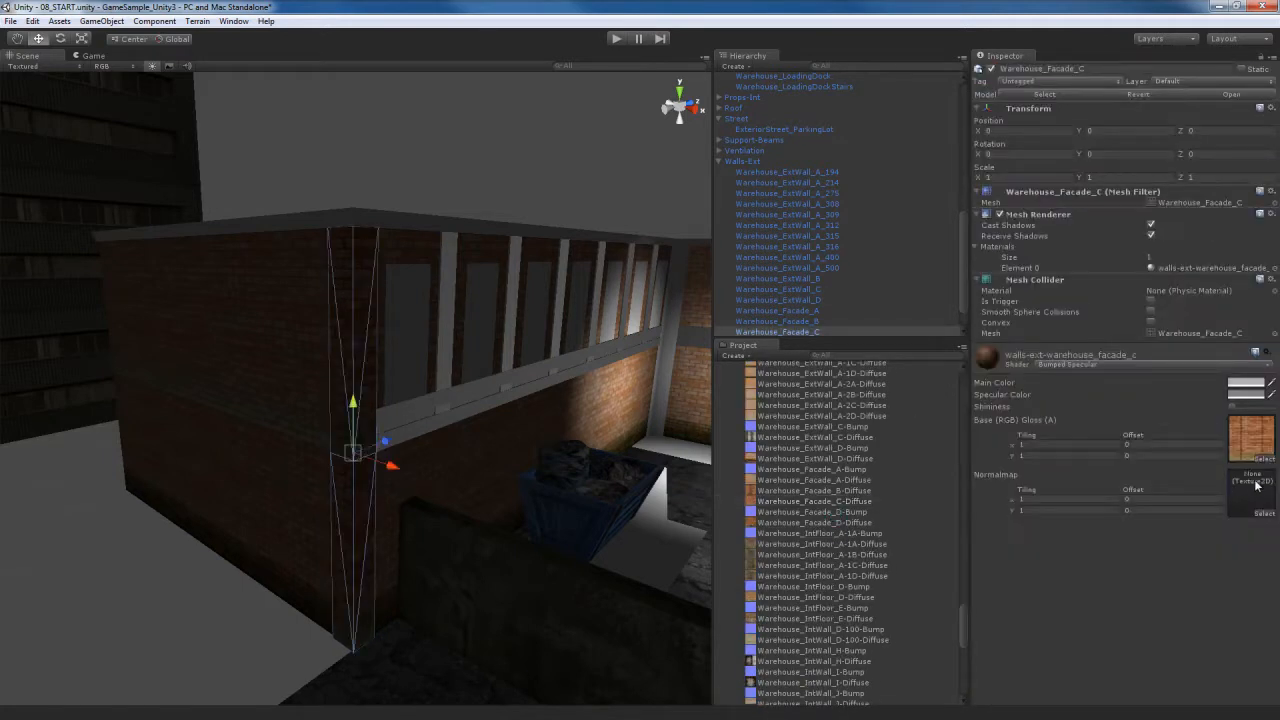
click(1250, 437)
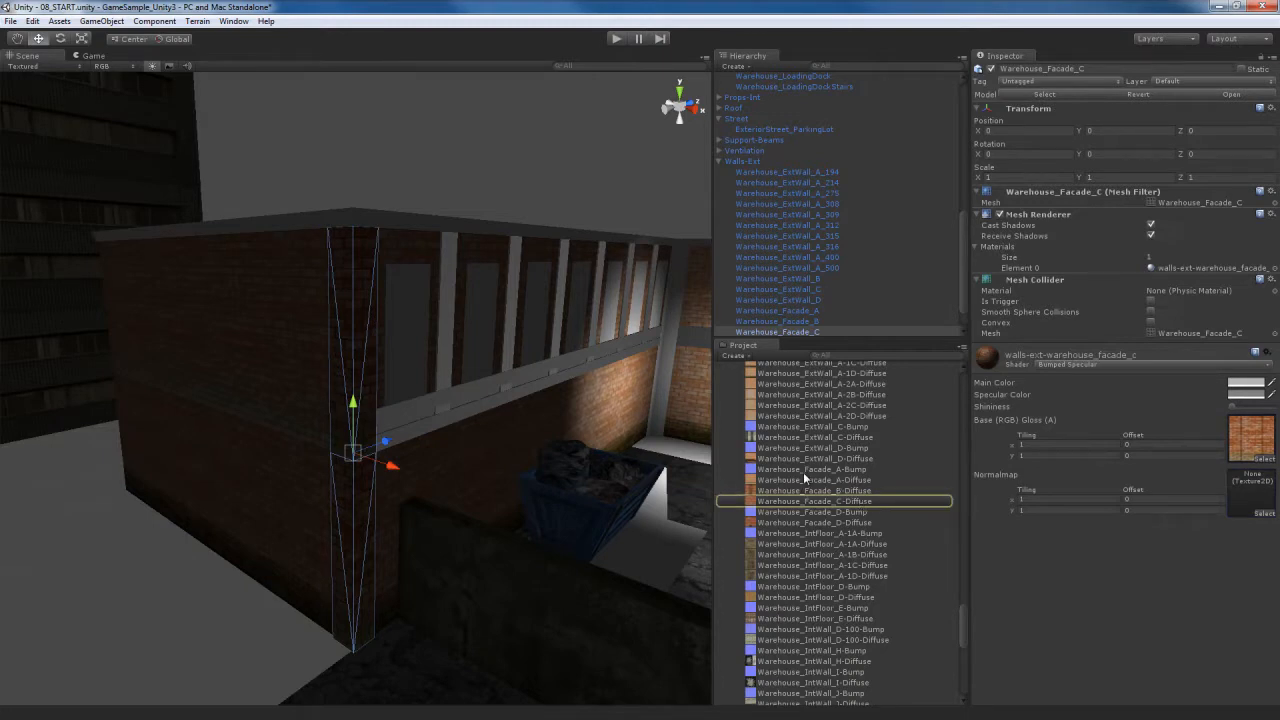
click(833, 469)
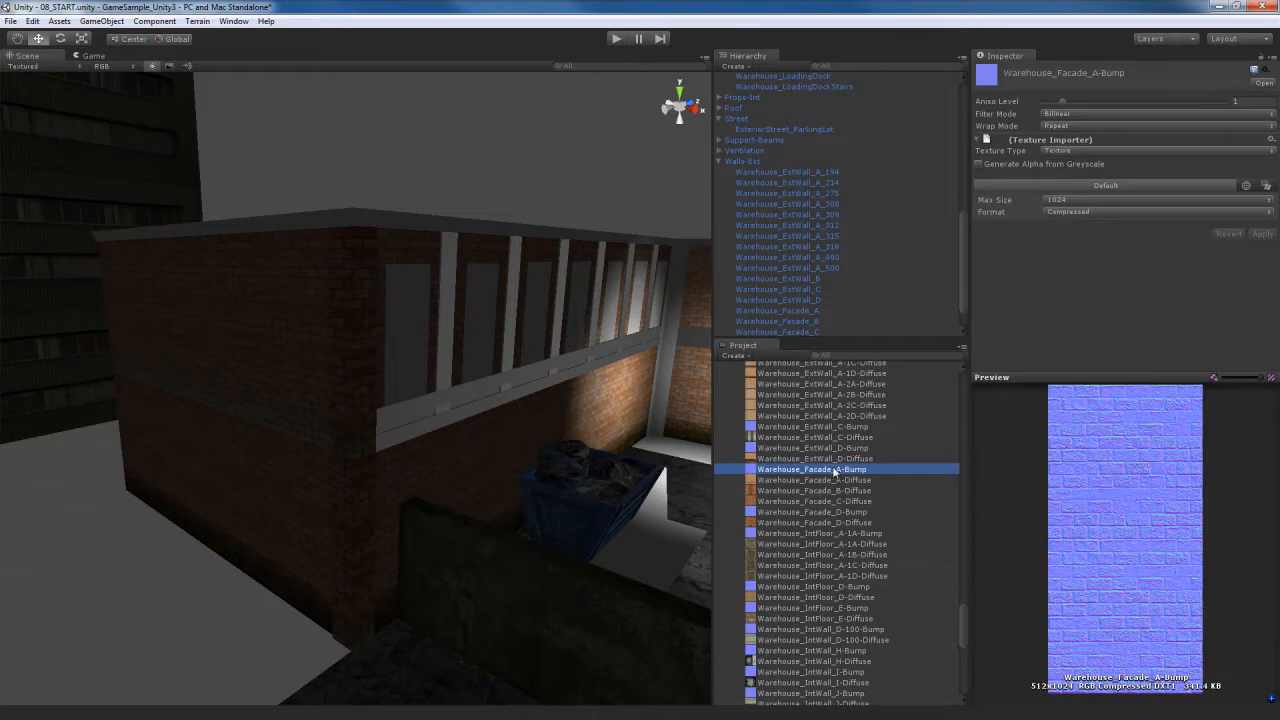
click(833, 436)
click(833, 458)
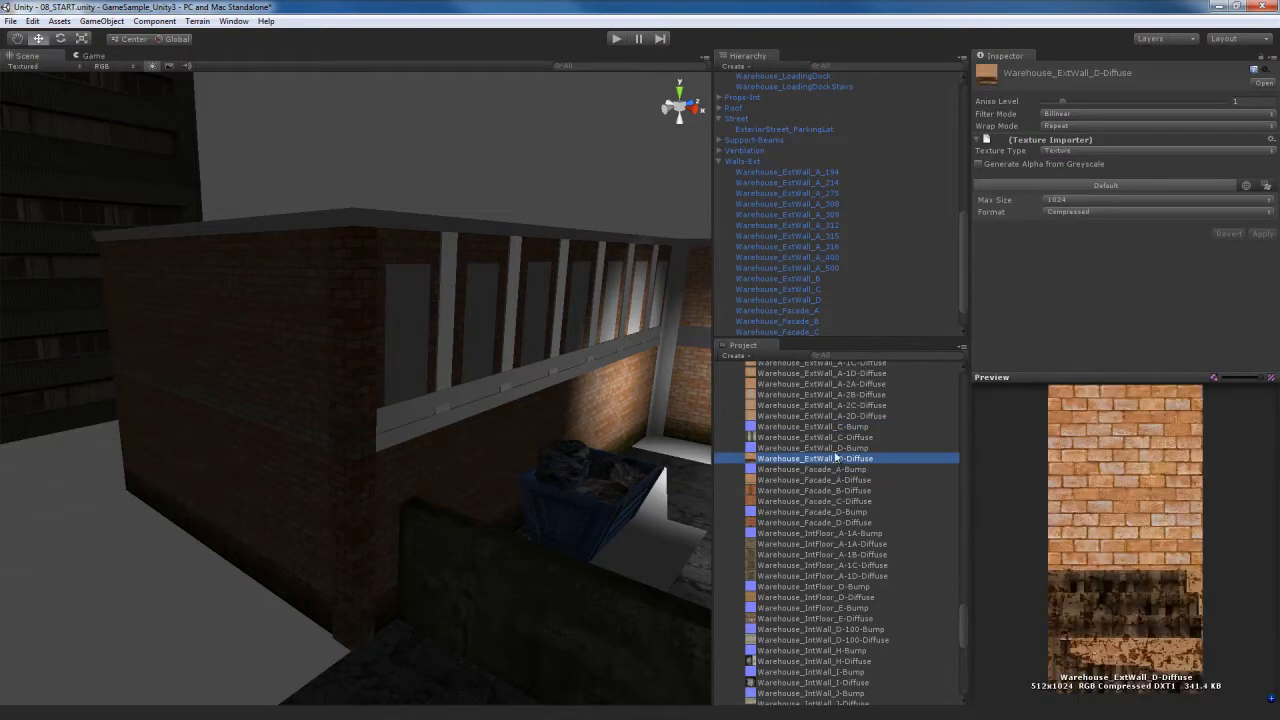
click(830, 469)
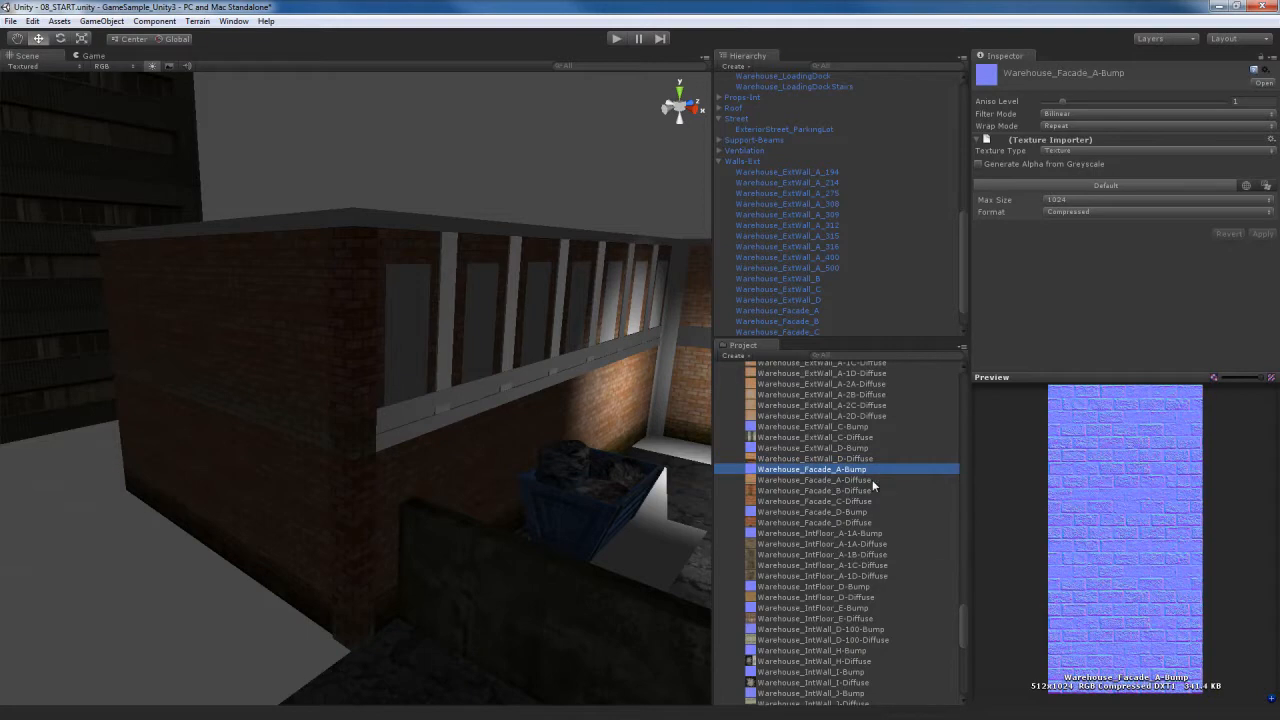
click(840, 512)
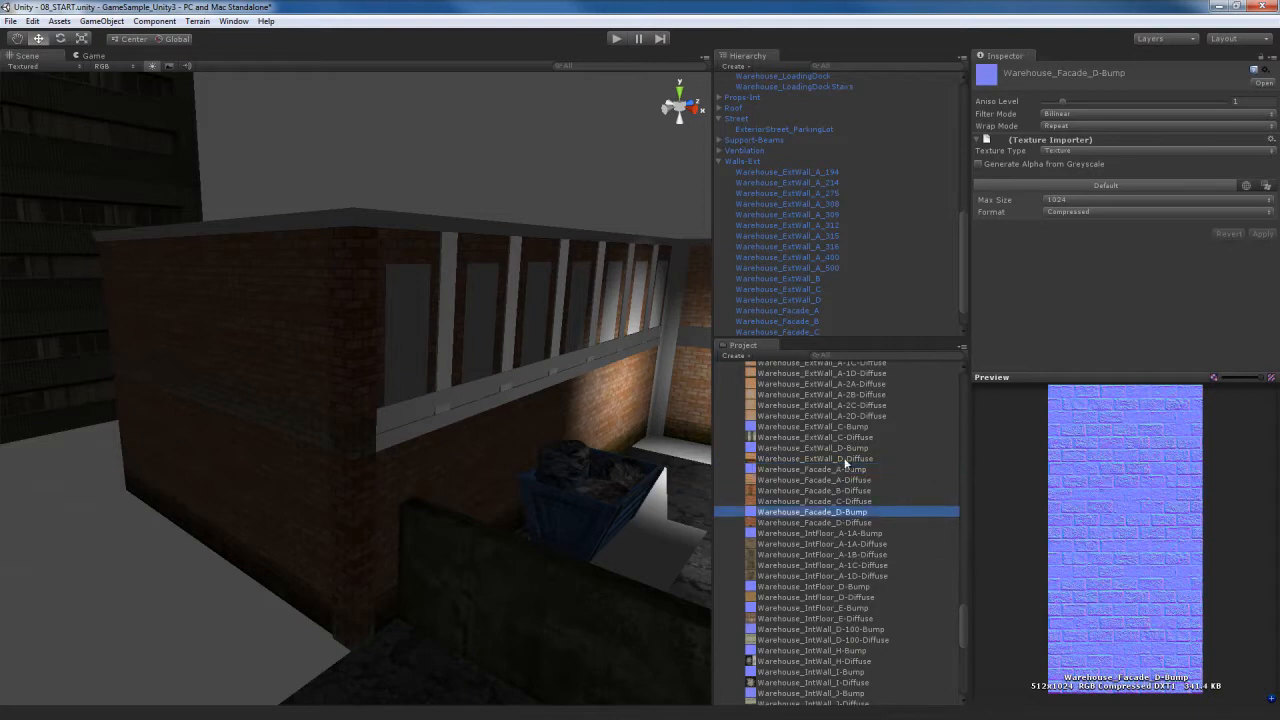
click(829, 470)
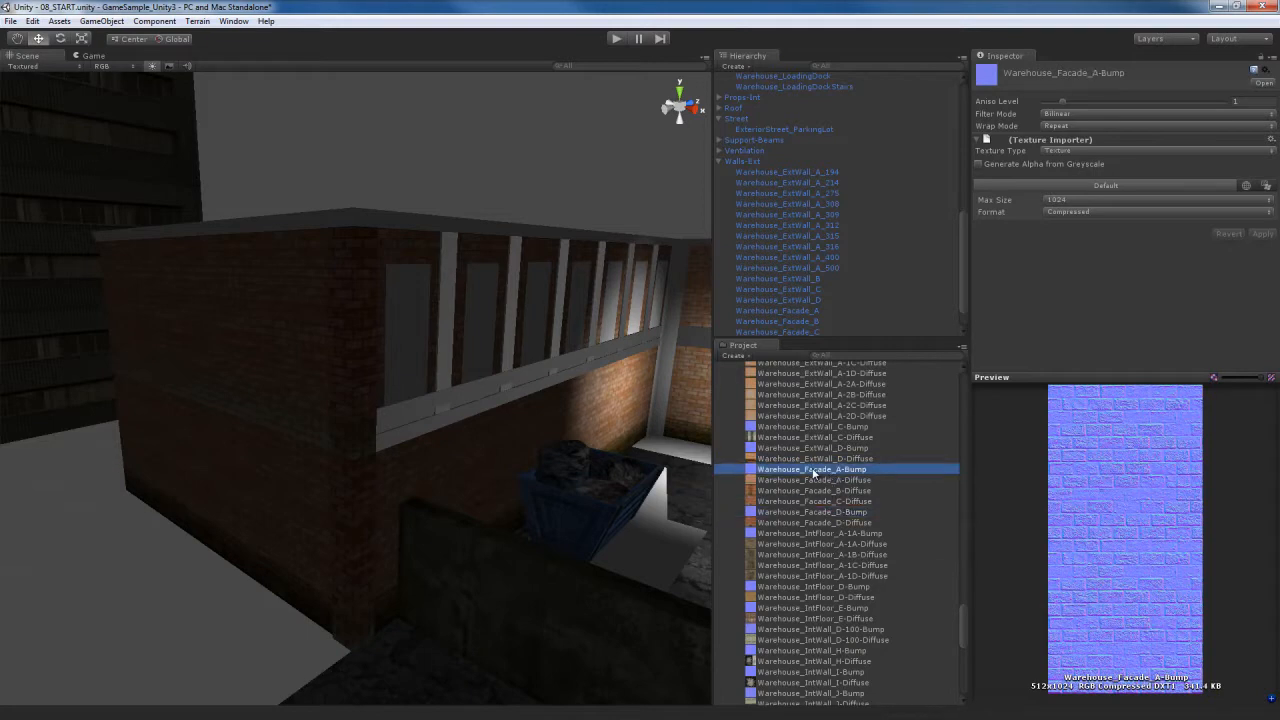
click(349, 442)
click(349, 442)
Switch the material of the horizontal facade band Warehouse_Facade_A to the Bumped Specular shader
click(472, 393)
right_drag(470, 443, 498, 436)
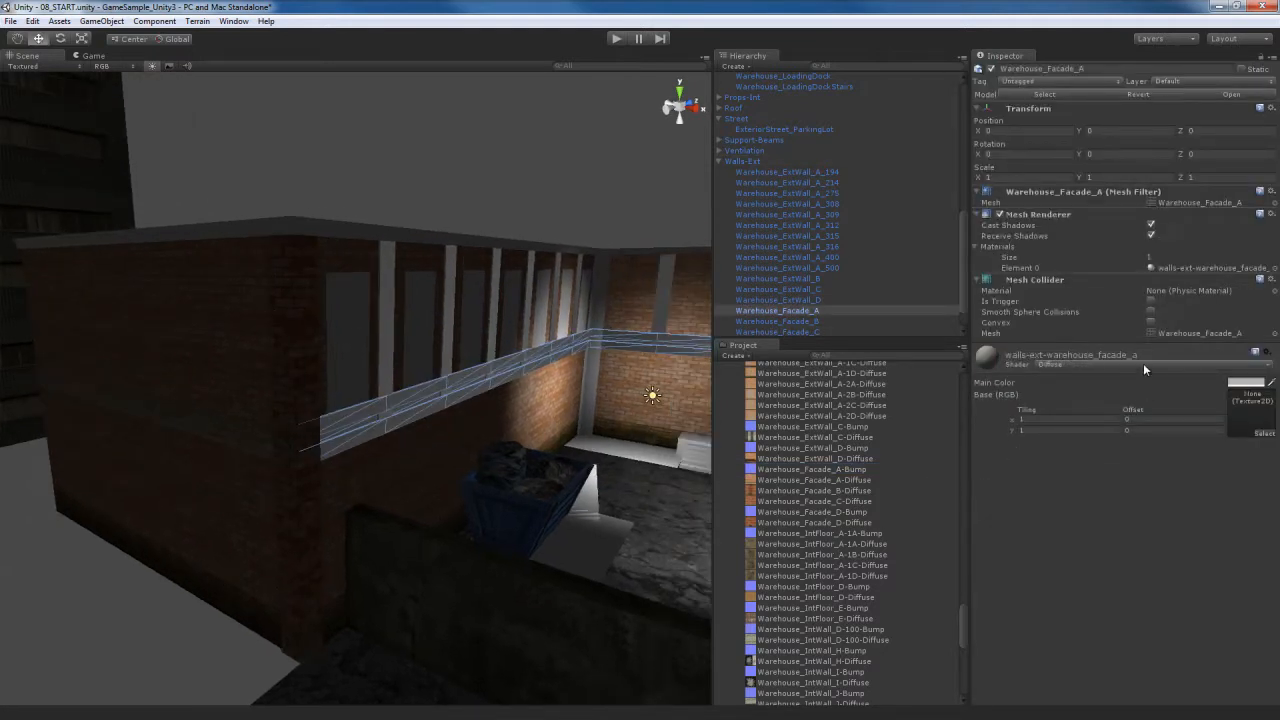
click(1143, 363)
click(1101, 391)
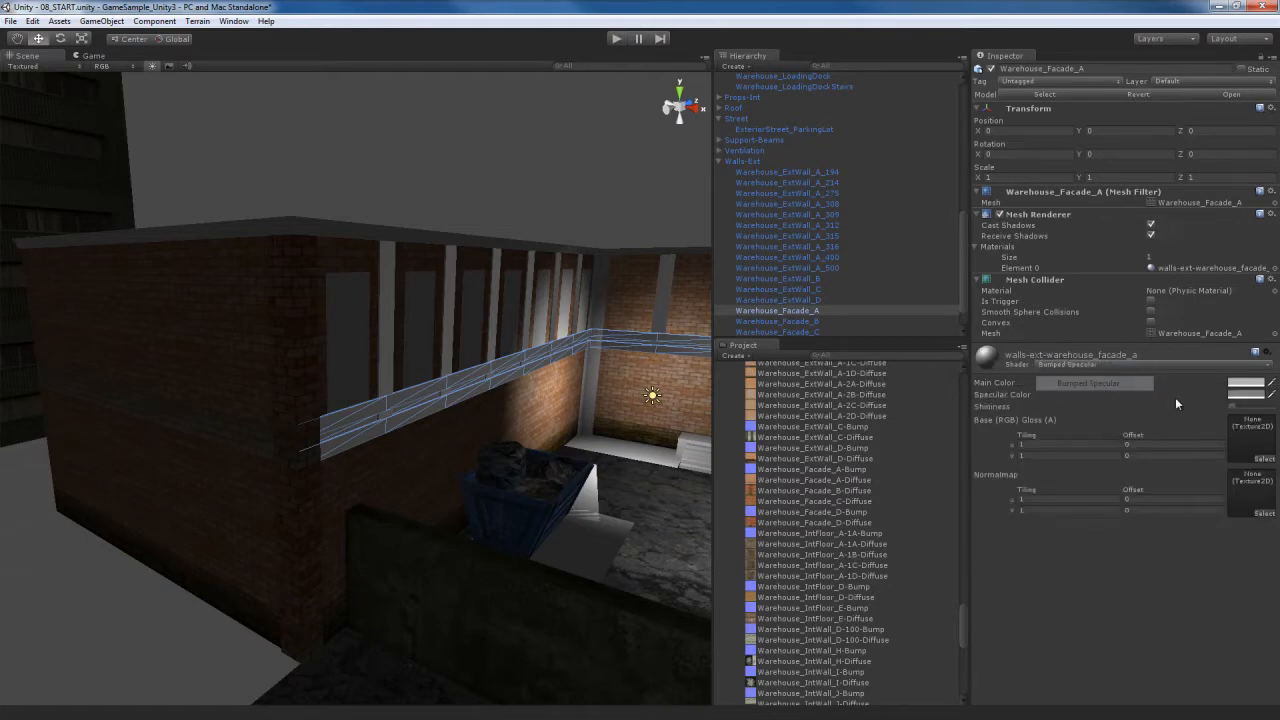
Assign Warehouse_Facade_A-Diffuse as the base texture and Warehouse_Facade_A-Bump as the normal map of the facade band's material
click(1264, 458)
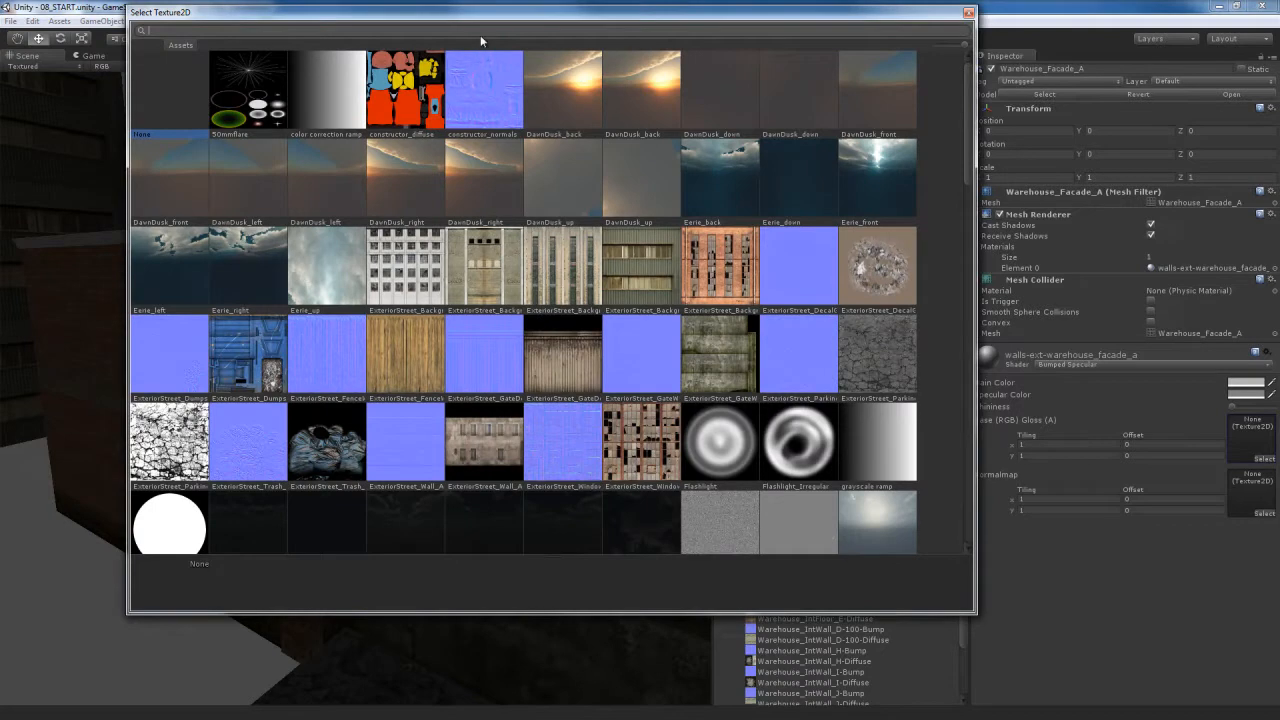
text(fac)
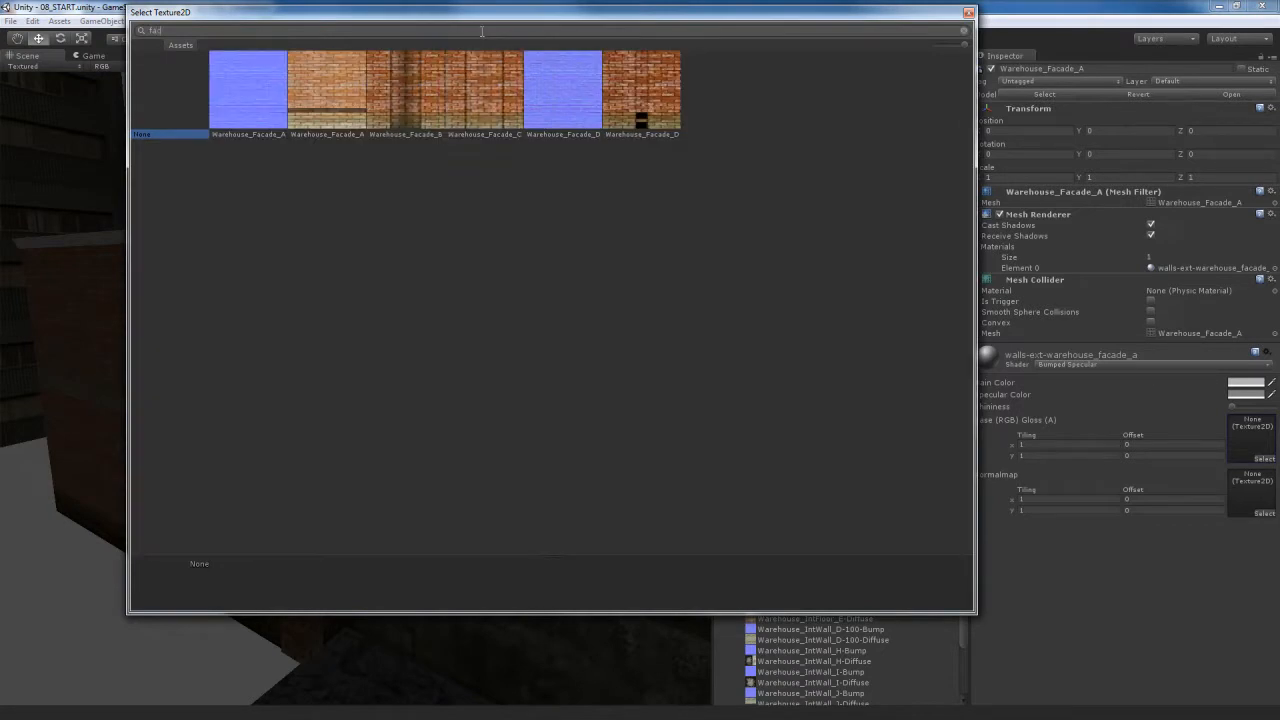
double_click(338, 100)
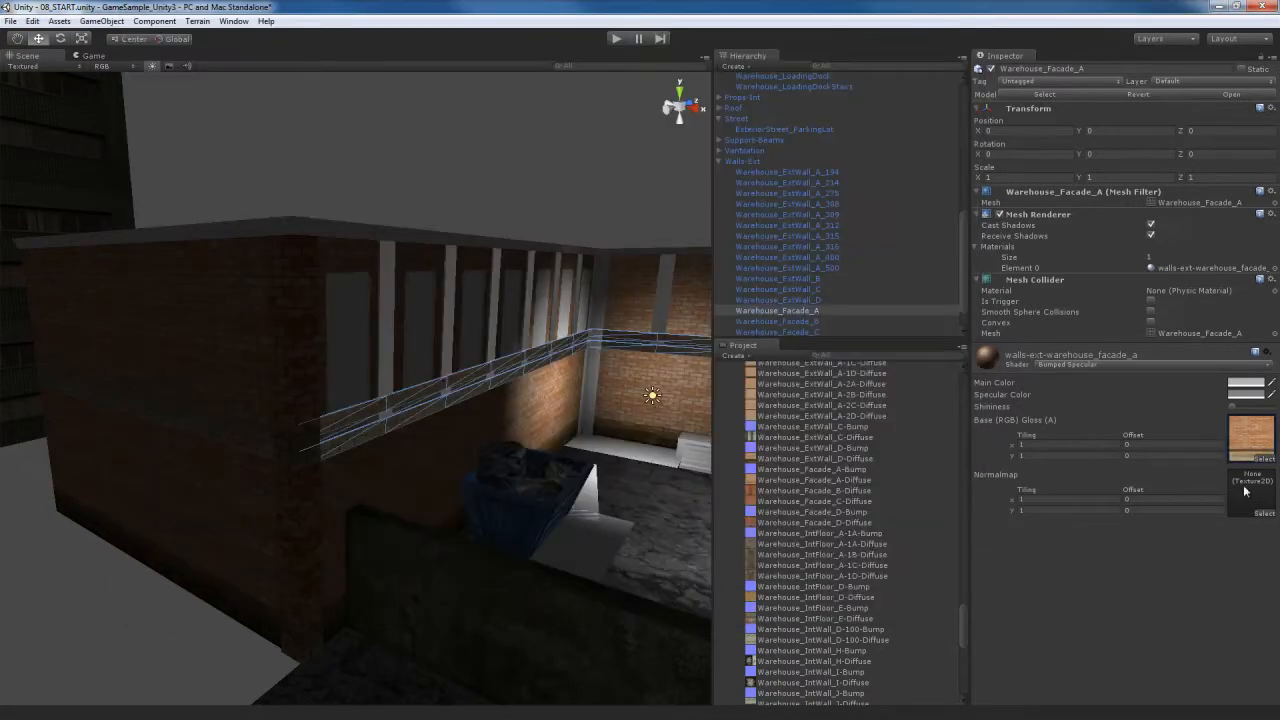
click(1250, 440)
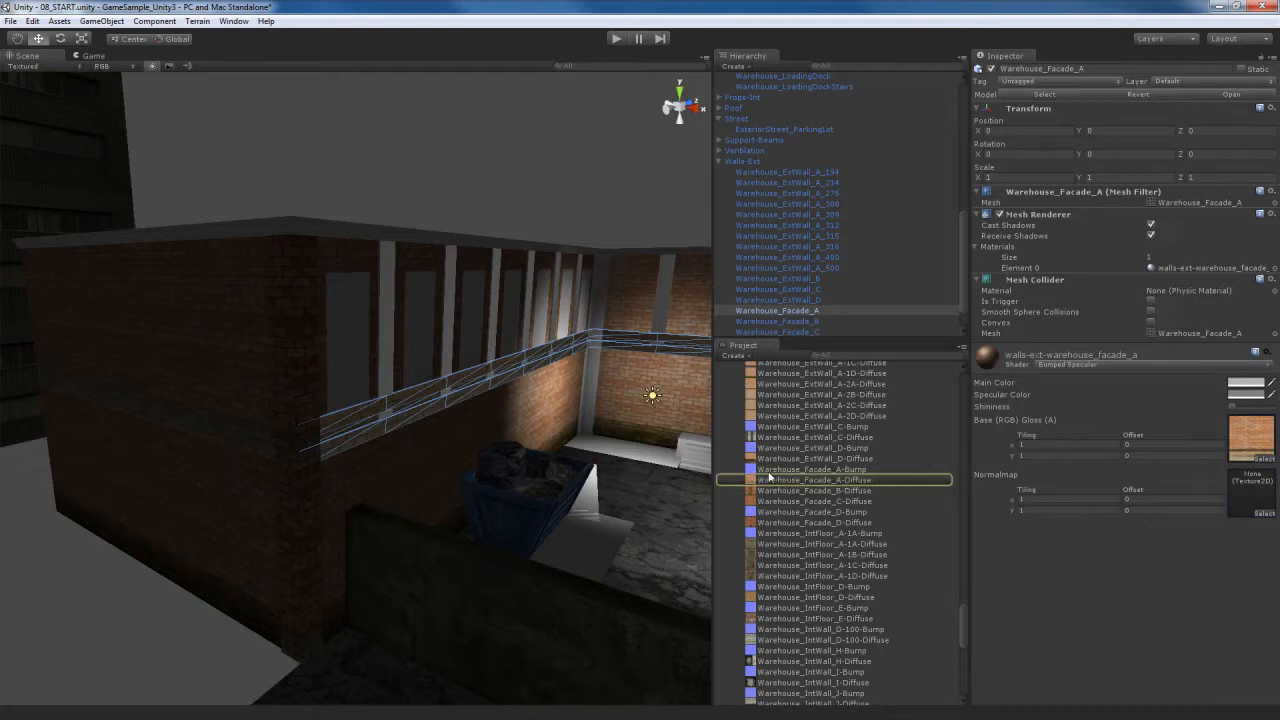
drag(818, 471, 1255, 508)
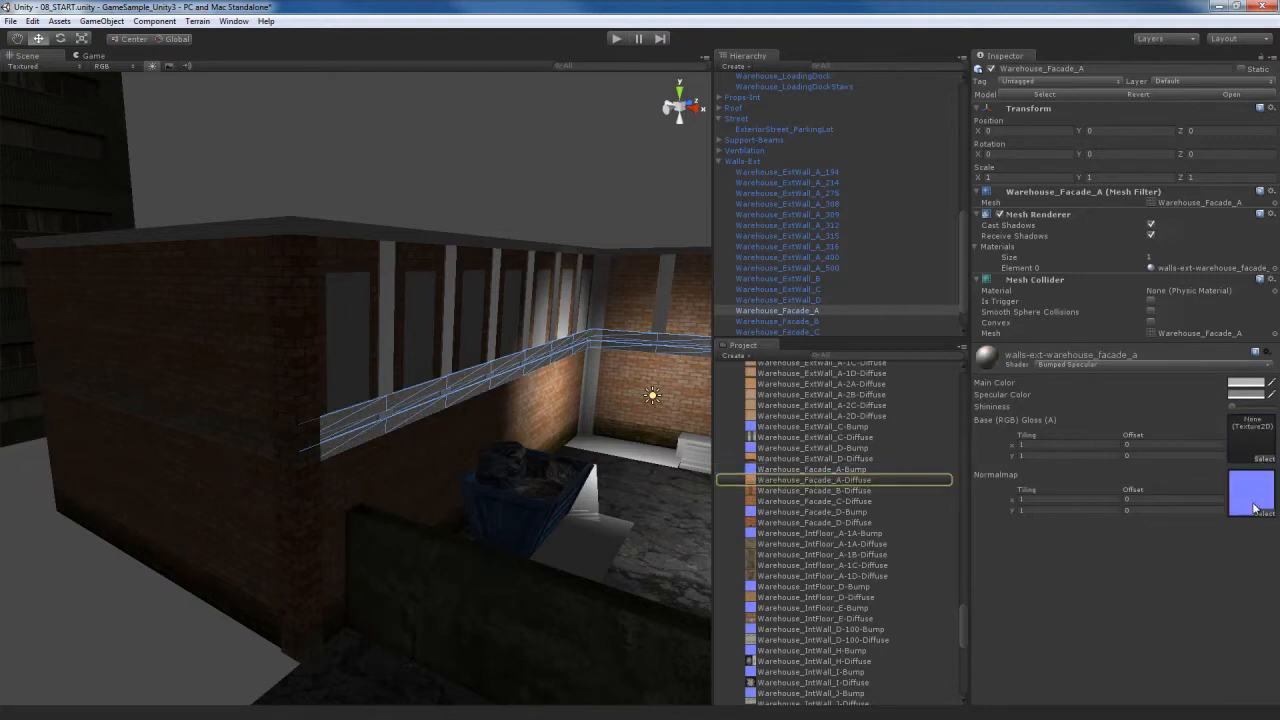
drag(835, 485, 1250, 440)
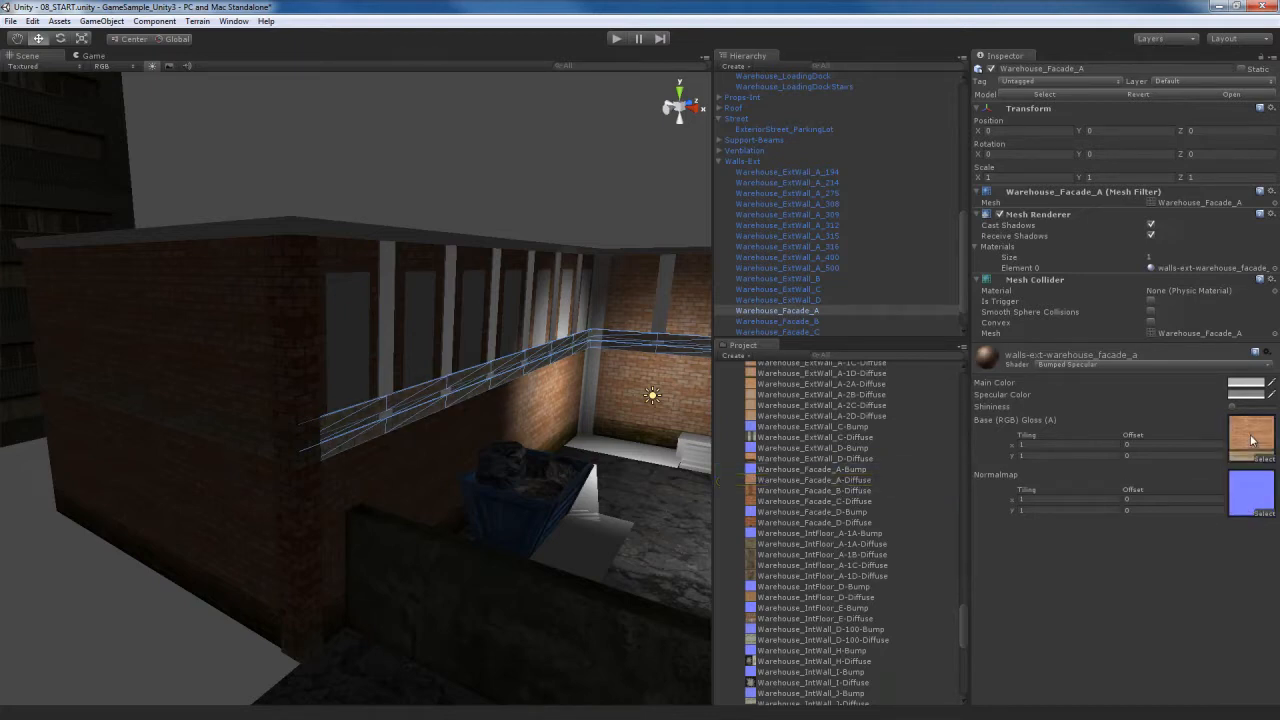
Select the vertical facade strips Warehouse_Facade_D between the upper windows and open the shader choices for their material
alt+drag(520, 428, 460, 420)
click(375, 348)
alt+drag(384, 360, 388, 427)
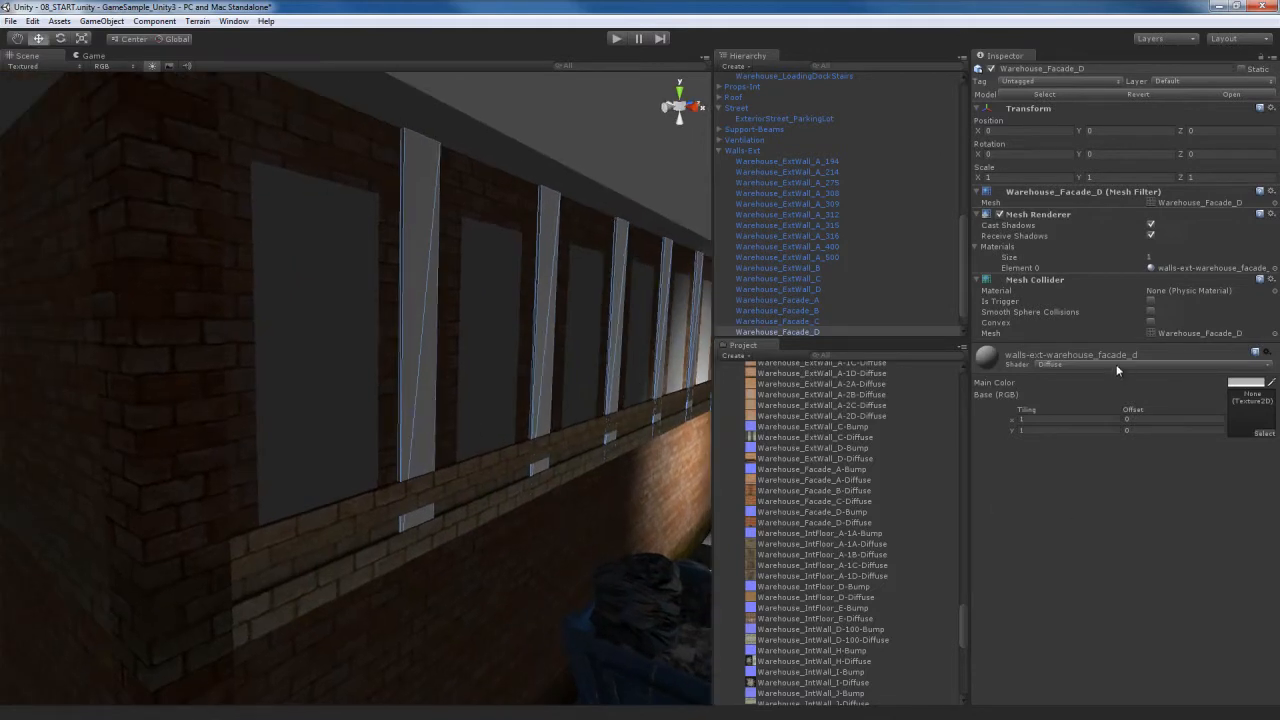
click(1116, 364)
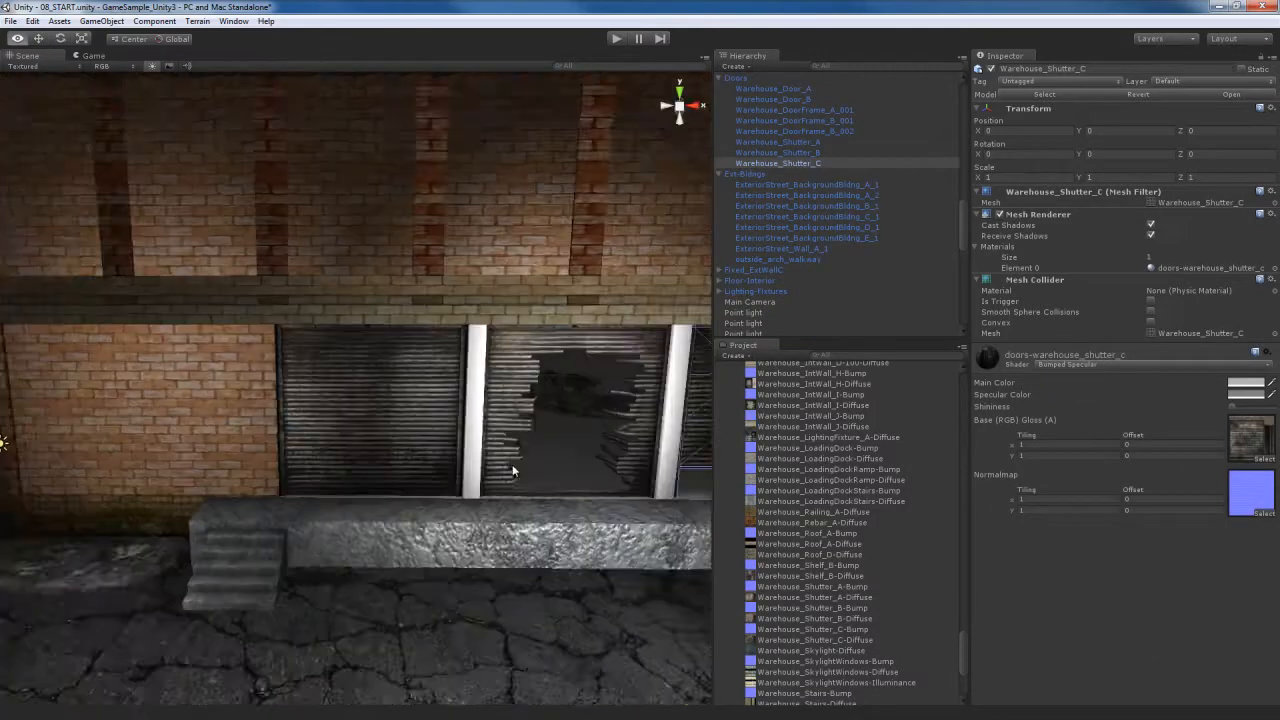
Select the concrete loading dock below the shutters and set its normal map tiling to 5 on X and Y
right_drag(512, 466, 455, 516)
click(362, 450)
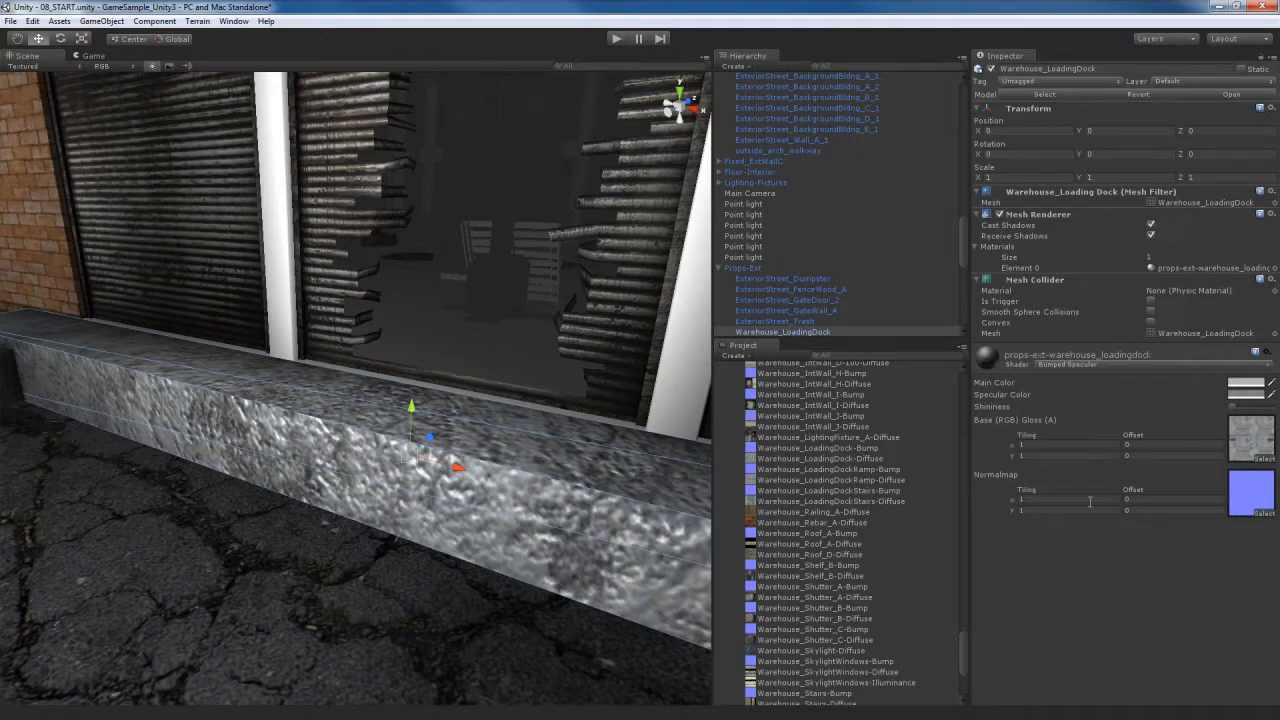
right_drag(638, 543, 540, 556)
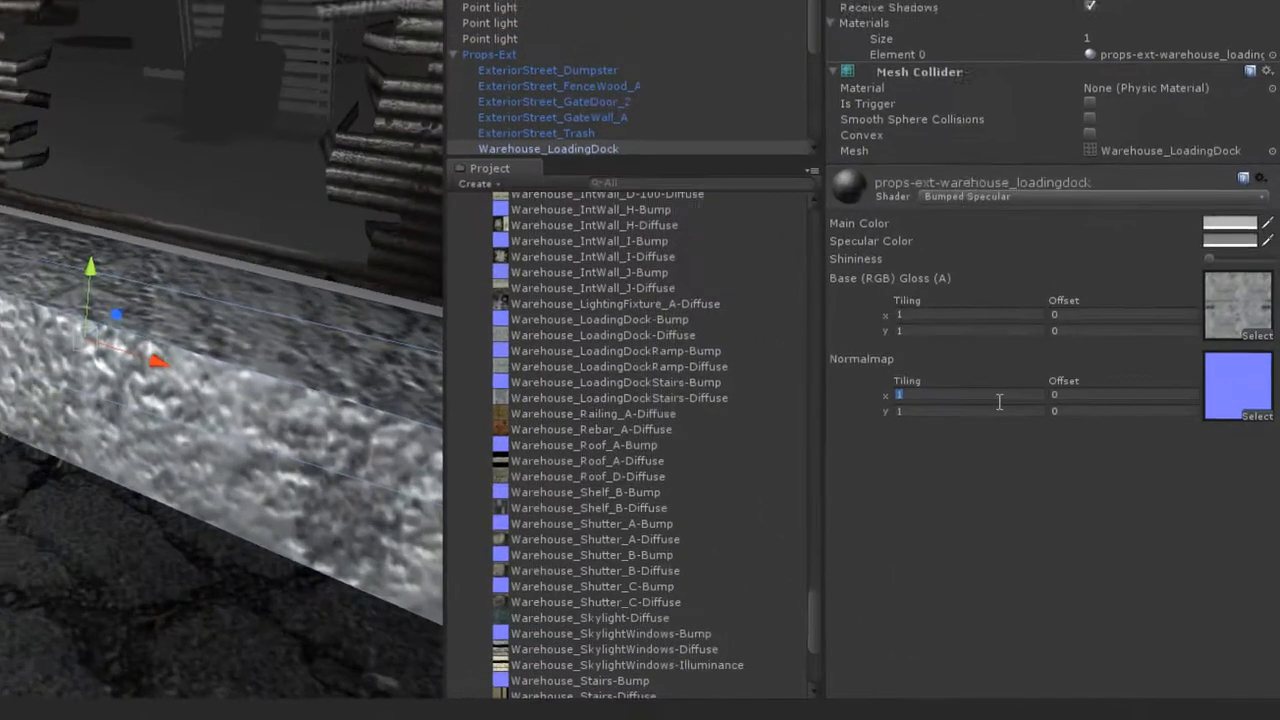
click(1088, 503)
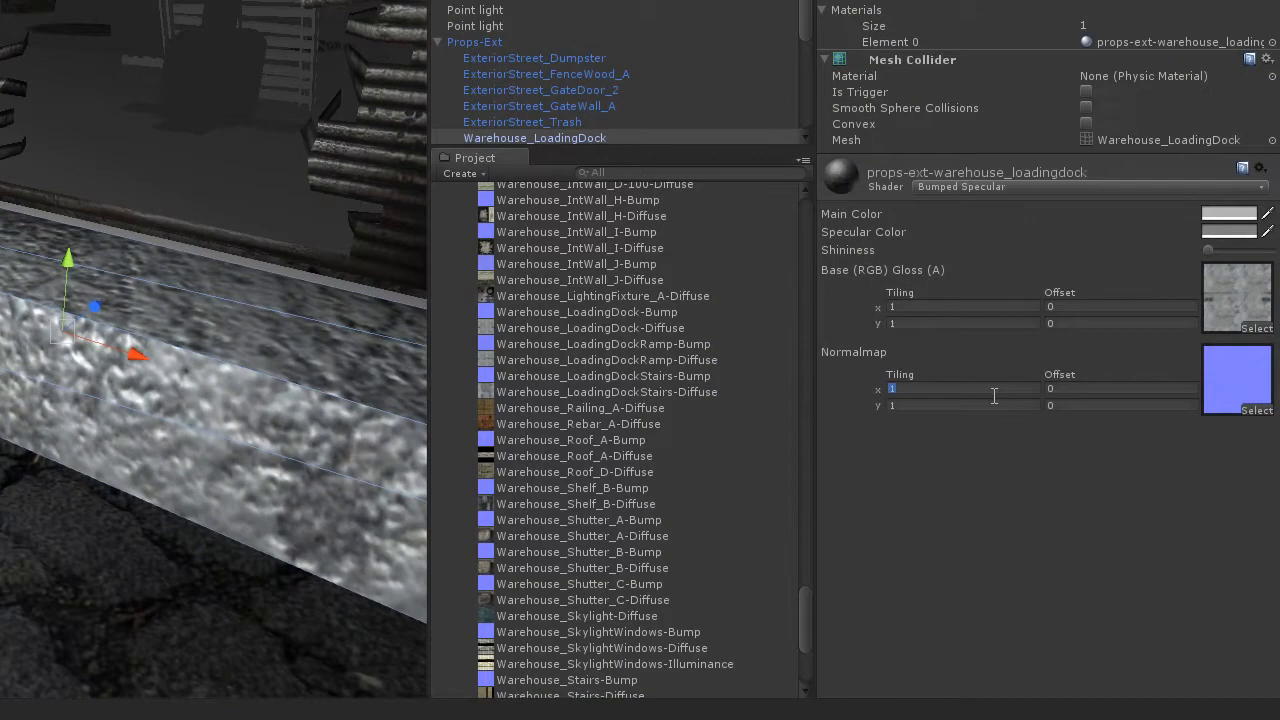
text(5)
key(Tab)
text(5)
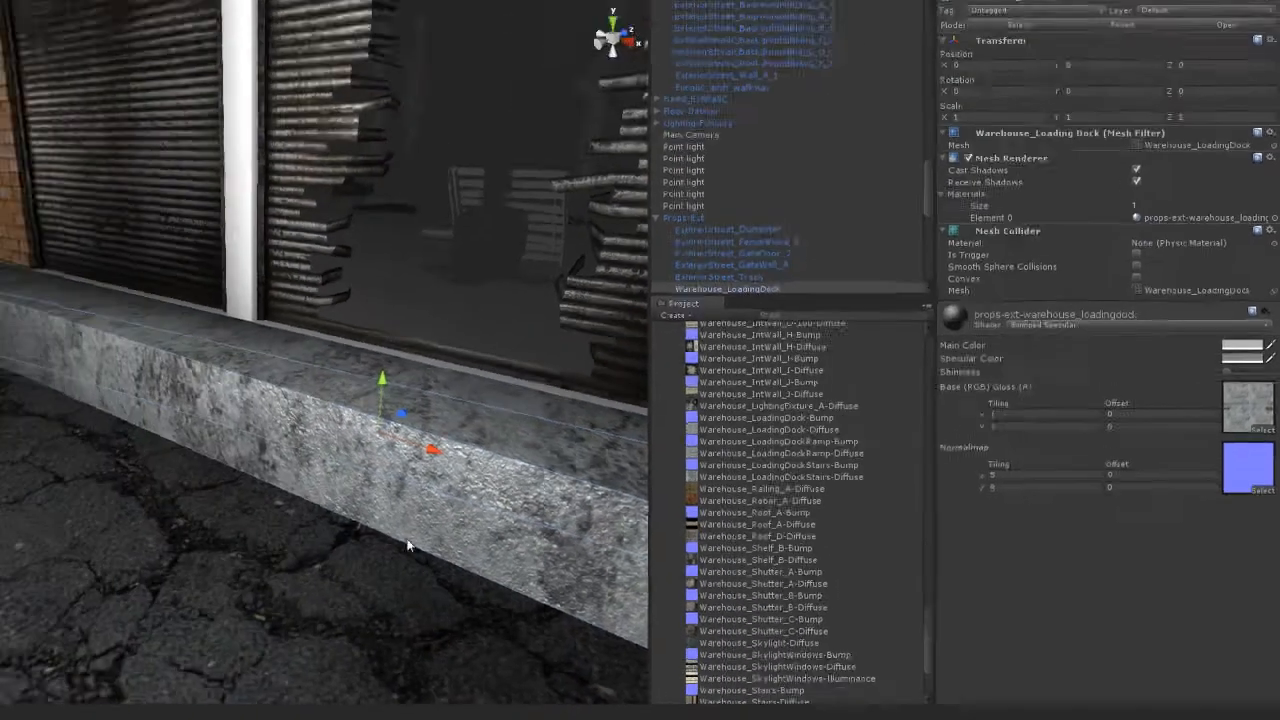
alt+drag(95, 488, 242, 522)
alt+drag(589, 588, 425, 478)
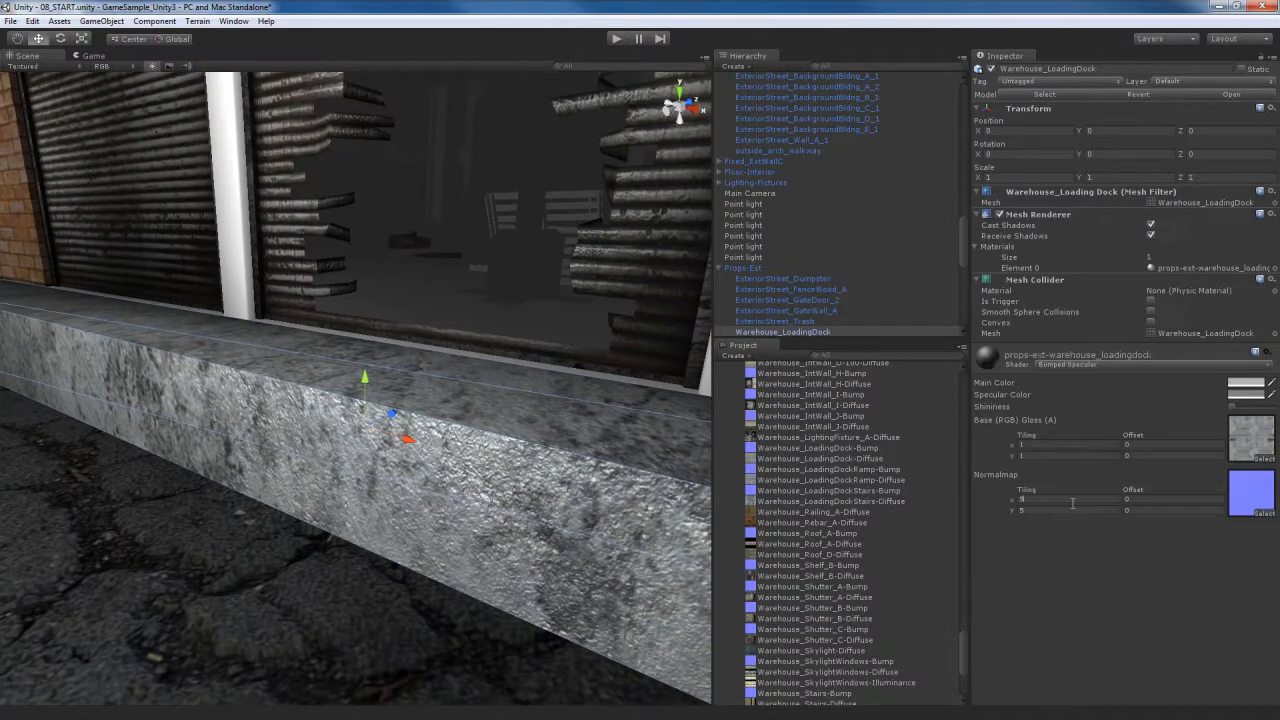
Raise the loading dock's normal map tiling to 10 on both X and Y for a finer concrete grain
text(10)
key(Tab)
text(10)
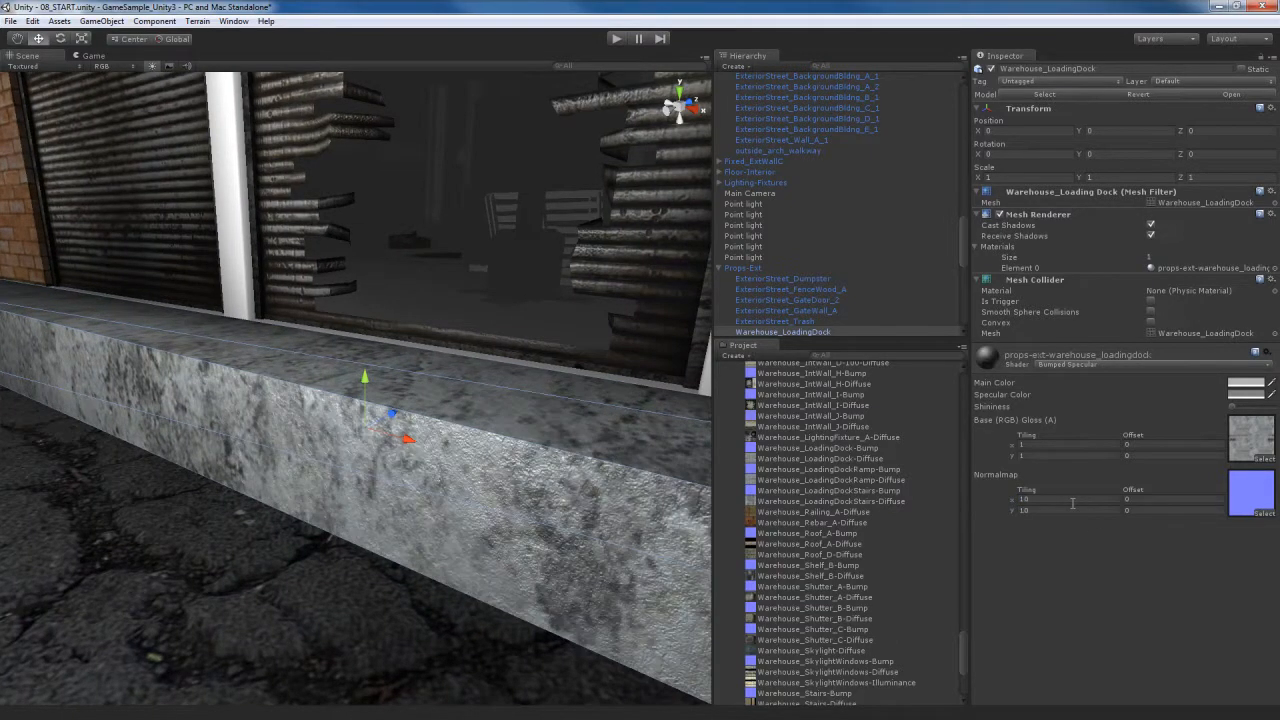
scroll(494, 528, up, 4)
alt+drag(494, 528, 497, 546)
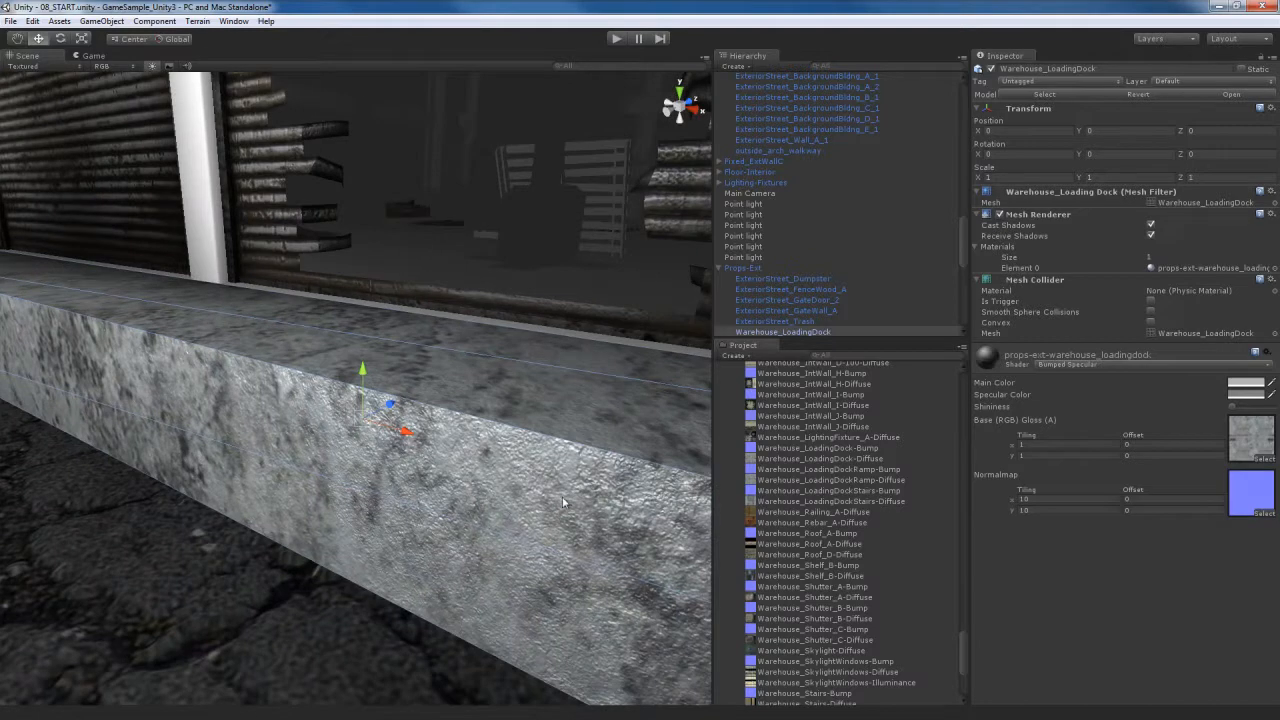
Frame the loading dock stairs and increase the normal map tiling of their material
alt+drag(485, 498, 499, 517)
click(499, 517)
key(f)
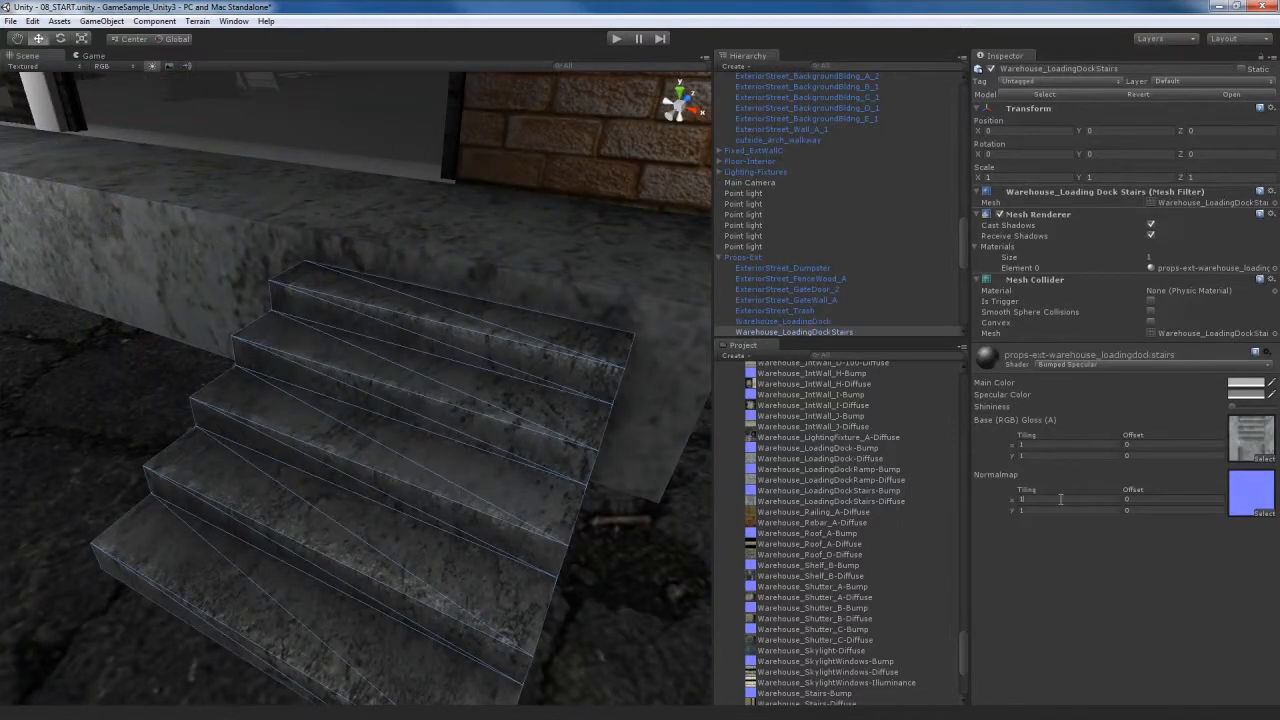
alt+drag(528, 467, 375, 491)
Select the untextured Warehouse_ExtWall_C pillars between the roller shutters
scroll(375, 491, down, 5)
middle_drag(441, 452, 359, 489)
alt+drag(359, 489, 475, 421)
scroll(414, 434, down, 5)
click(400, 441)
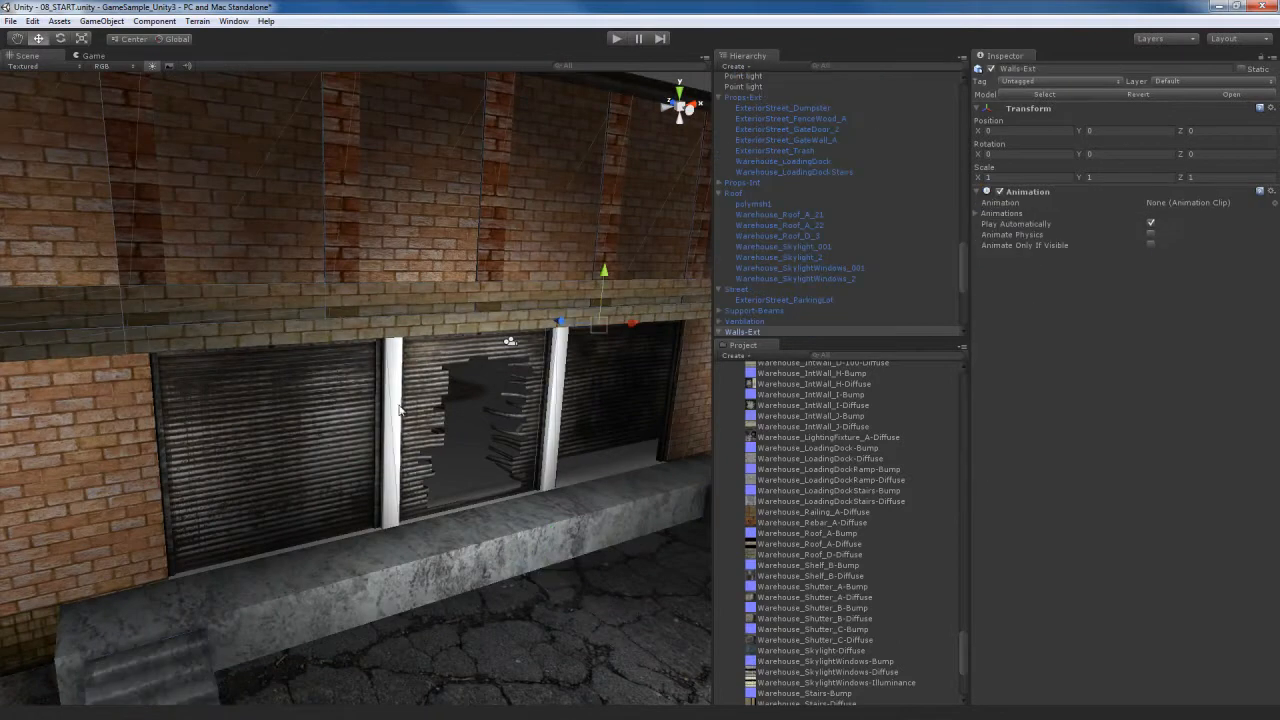
scroll(398, 441, up, 2)
alt+drag(400, 441, 393, 461)
click(390, 403)
scroll(396, 455, up, 2)
scroll(393, 461, up, 2)
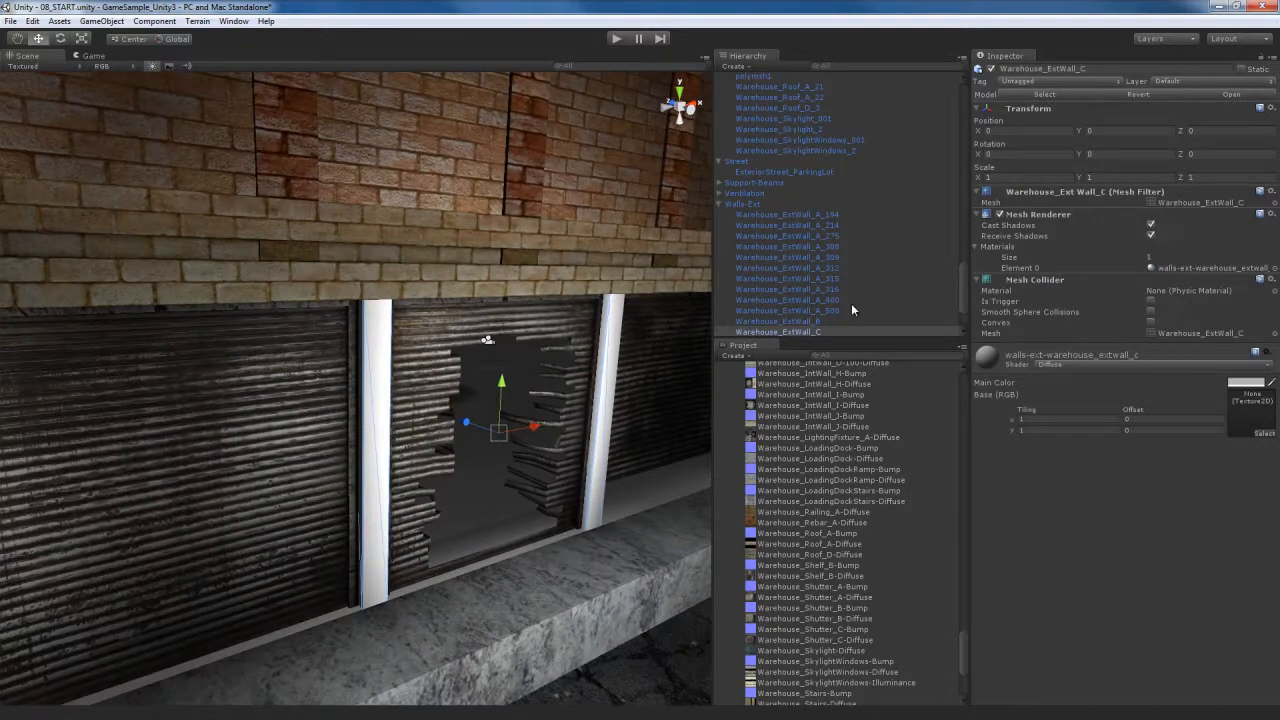
scroll(778, 279, down, 1)
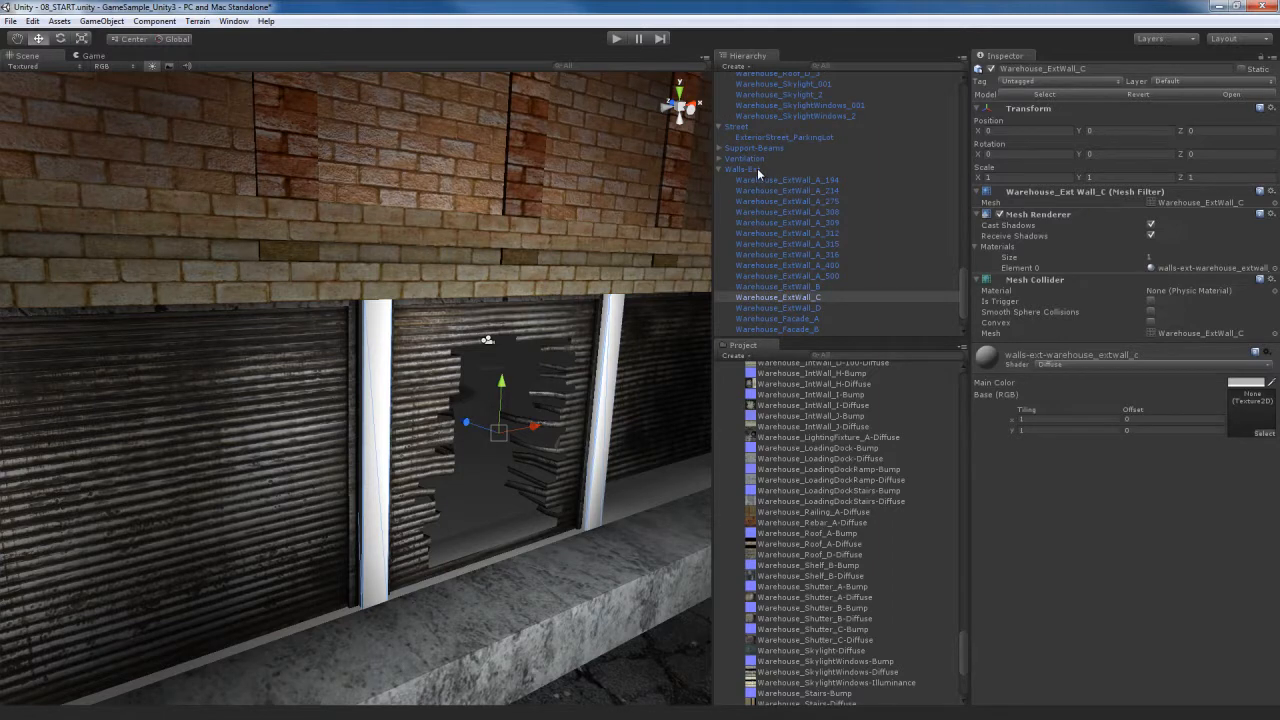
Pull the Warehouse_ExtWall_C pillars about 9.4 units out from the wall along Z and undo the move
click(757, 168)
click(773, 295)
alt+drag(474, 388, 518, 403)
click(790, 299)
drag(408, 397, 545, 433)
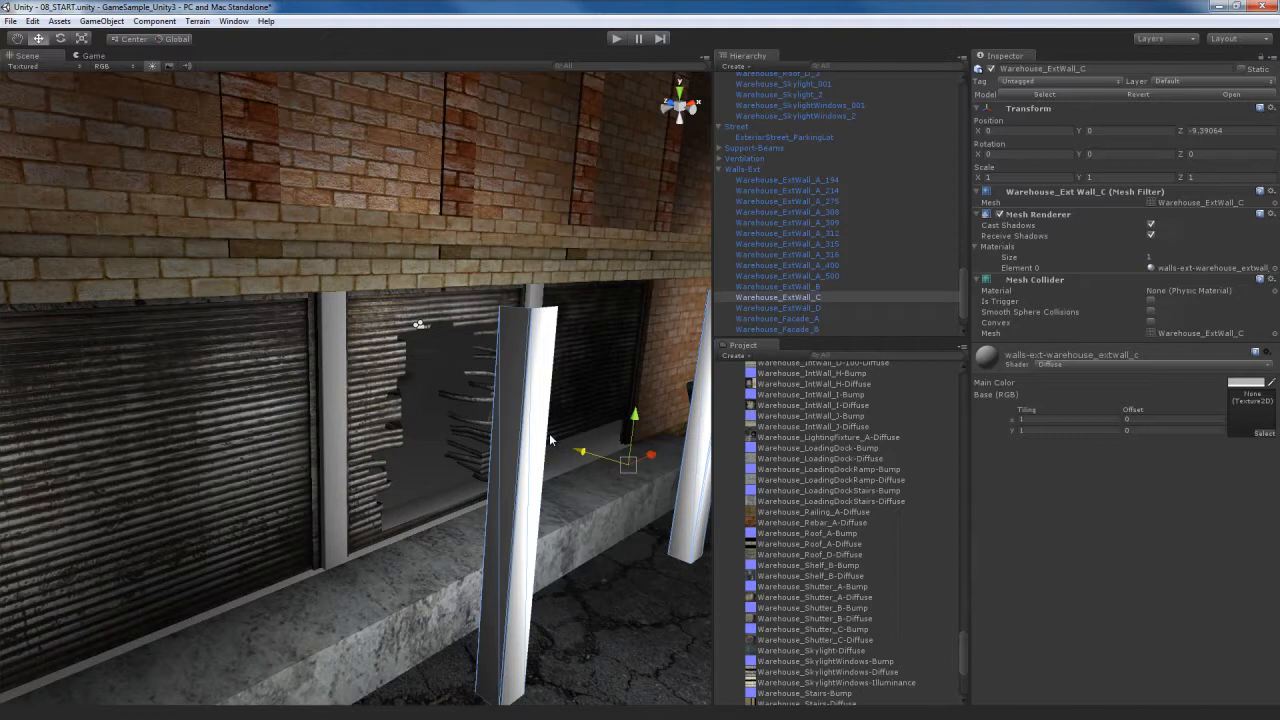
middle_drag(565, 419, 575, 408)
key(ctrl+z)
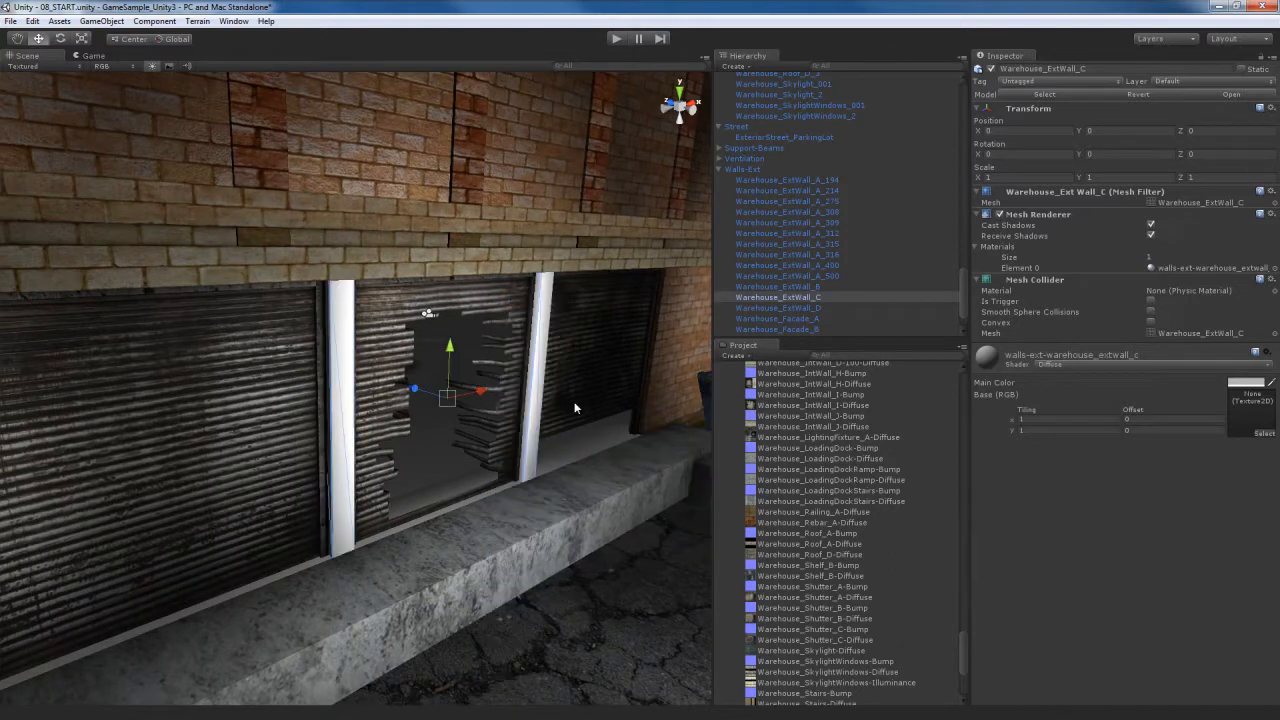
Disable the Mesh Renderer of Warehouse_ExtWall_C and select the replacement pillar Warehouse_ExtWall_C_001 in the scene
click(1001, 217)
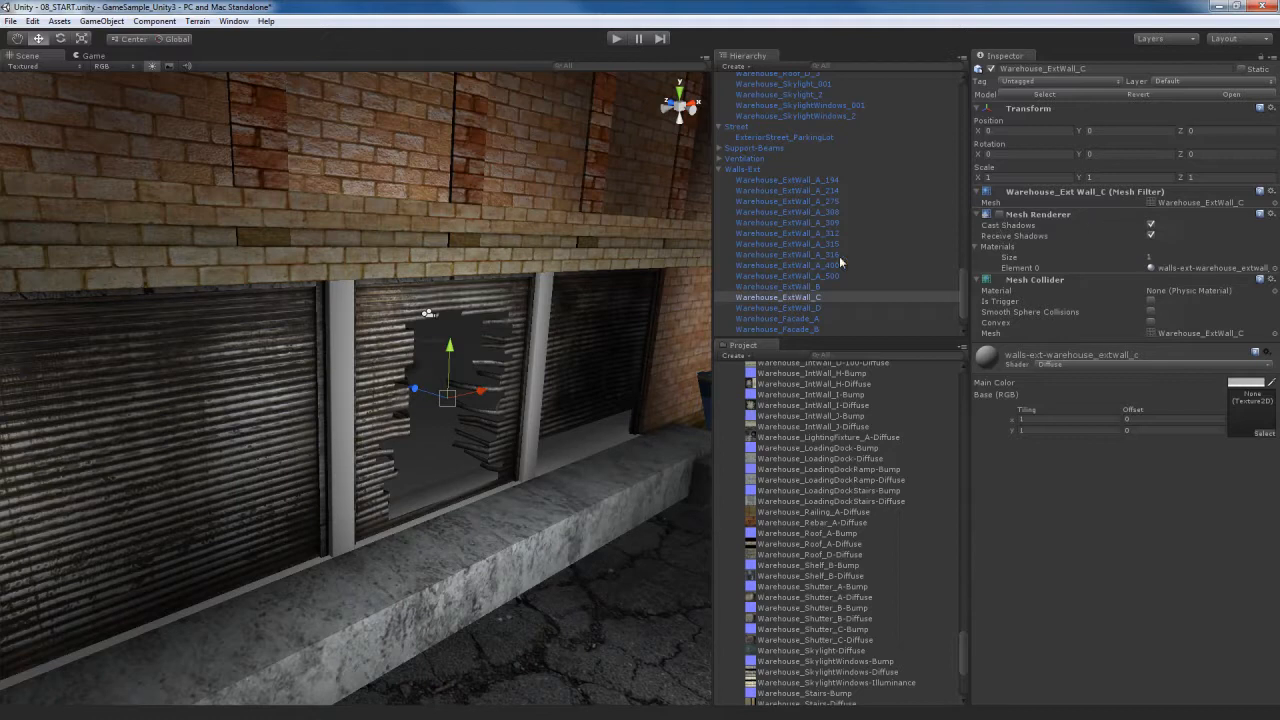
alt+drag(653, 390, 360, 364)
click(381, 328)
click(381, 330)
alt+drag(445, 401, 485, 386)
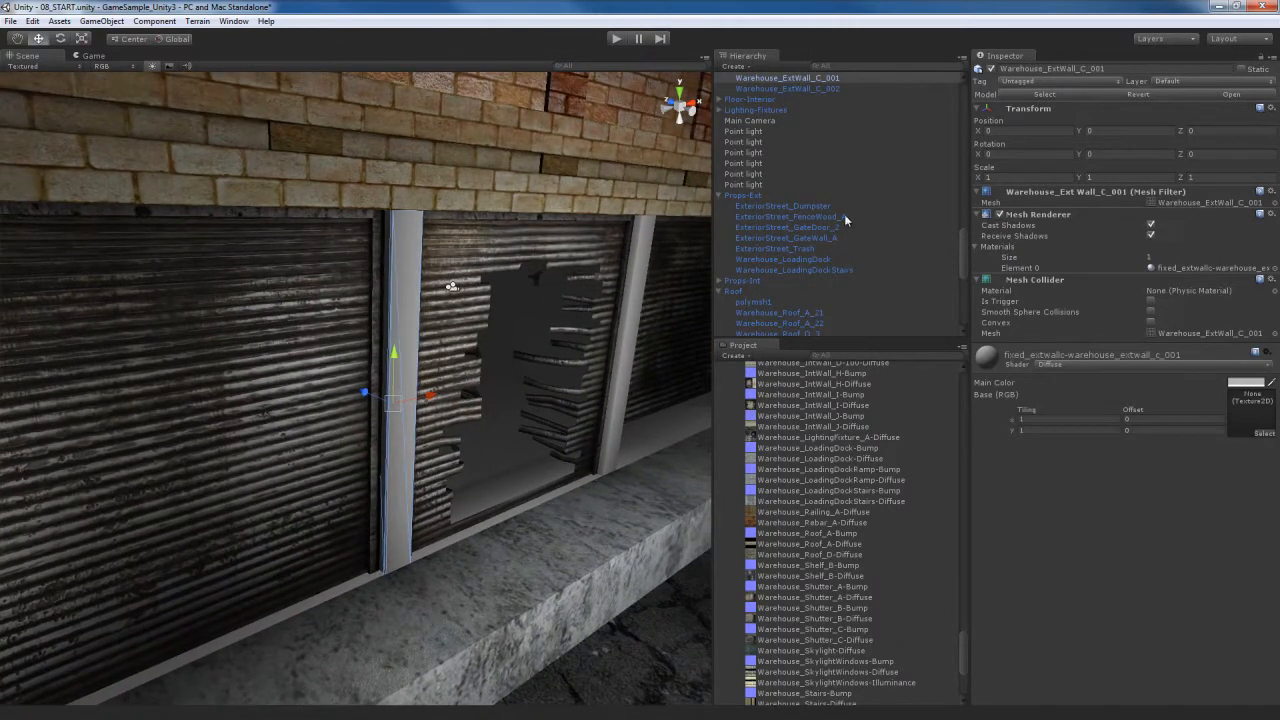
Check the Fixed_ExtWallC group's two pillars and switch the material of Warehouse_ExtWall_C_001 to the Bumped Specular shader
scroll(827, 202, up, 2)
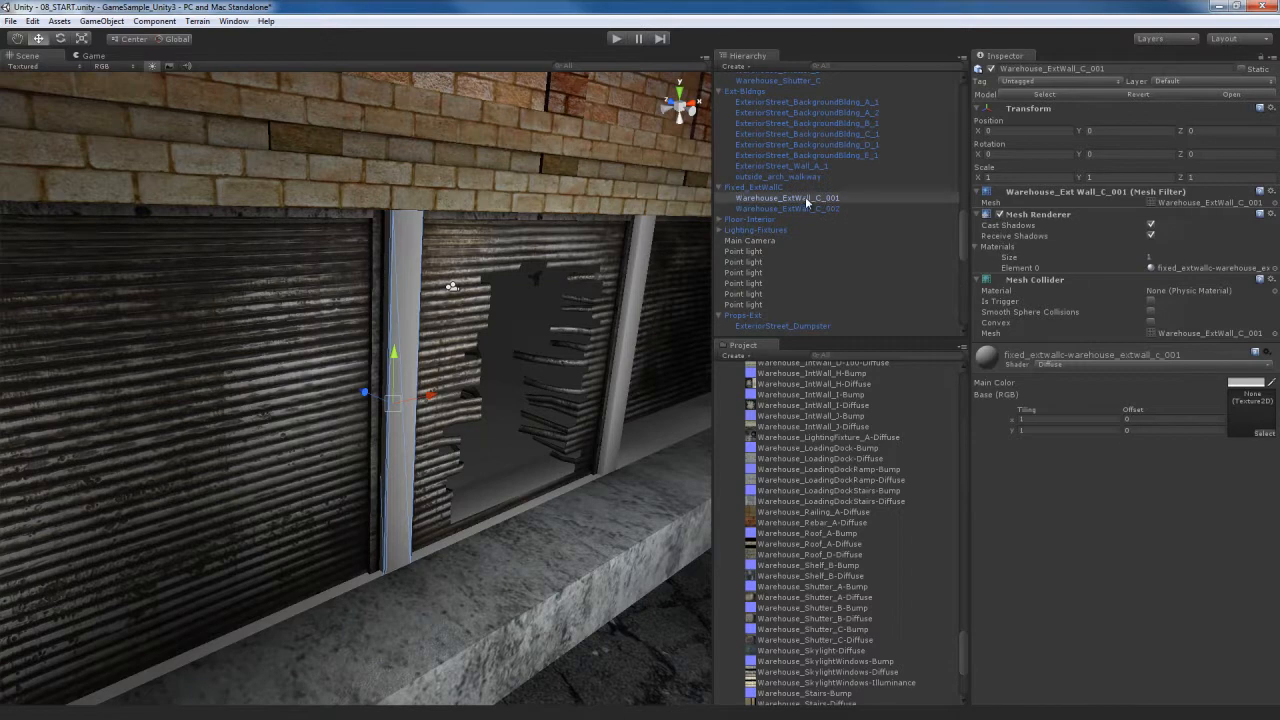
mouse_move(544, 452)
alt+mouse_down()
mouse_move(563, 449)
mouse_move(540, 455)
mouse_move(544, 440)
mouse_move(545, 451)
alt+mouse_up()
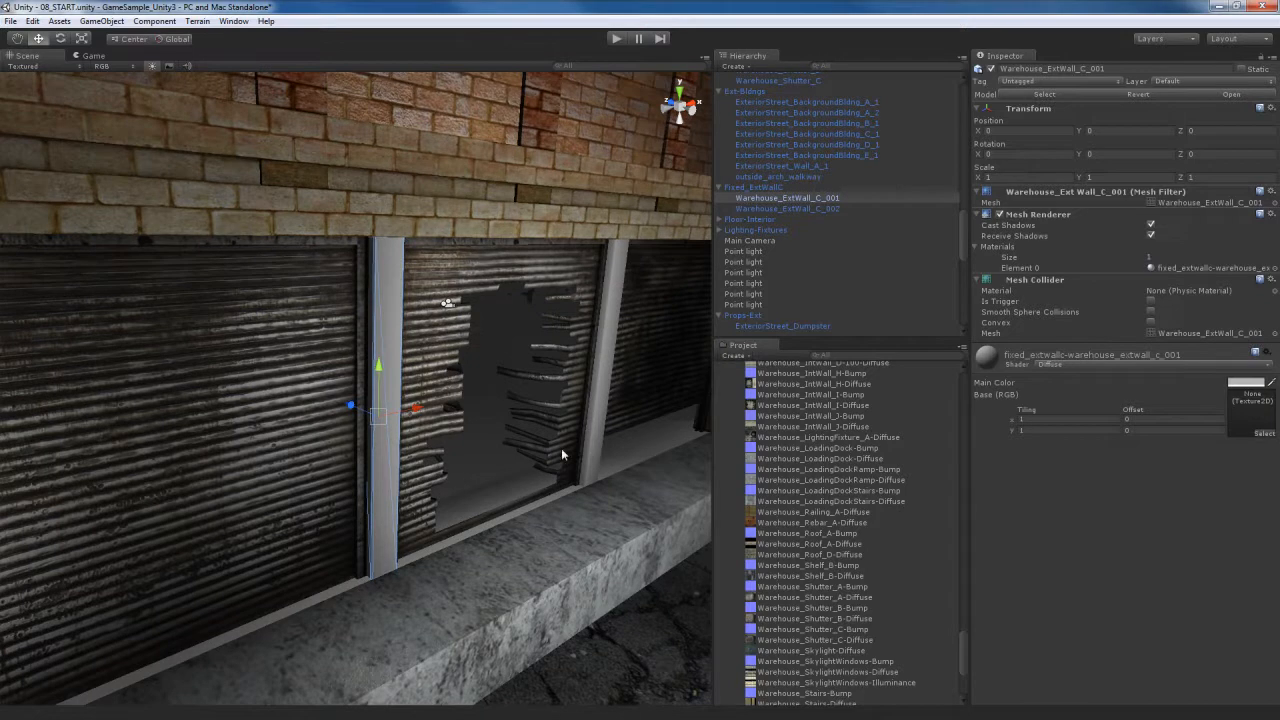
click(817, 208)
click(781, 198)
click(777, 189)
click(786, 200)
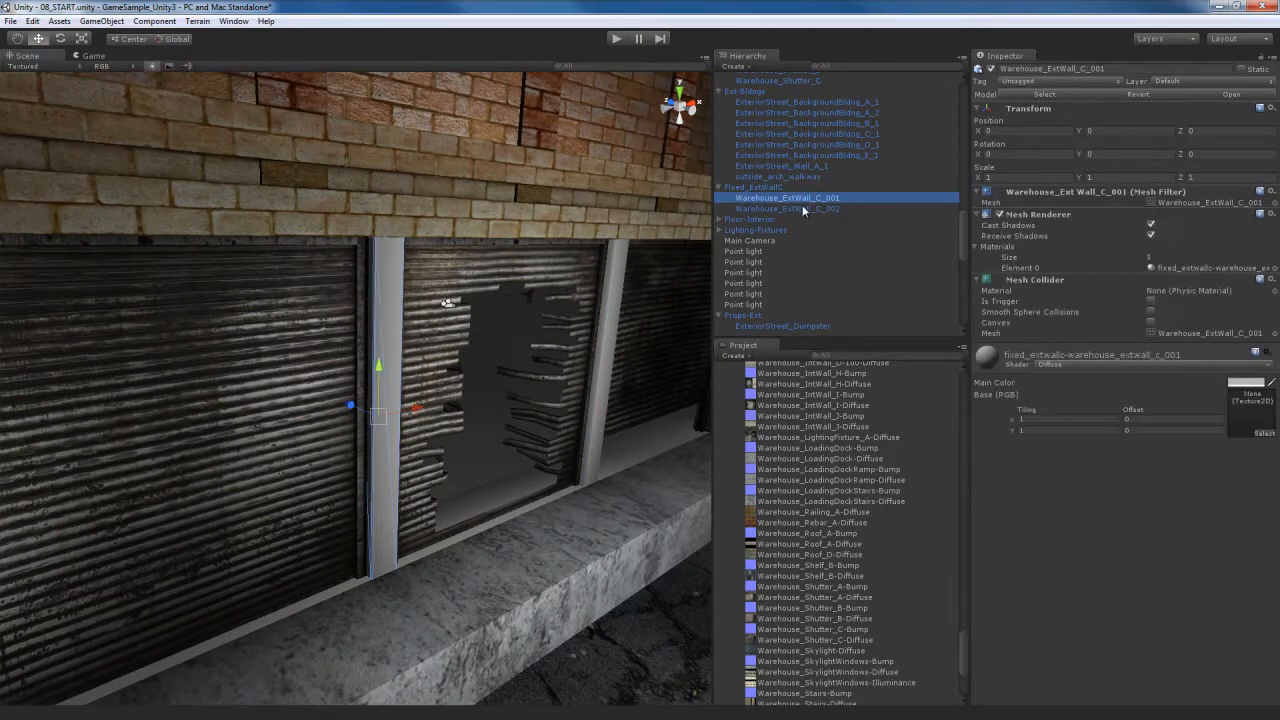
click(1140, 364)
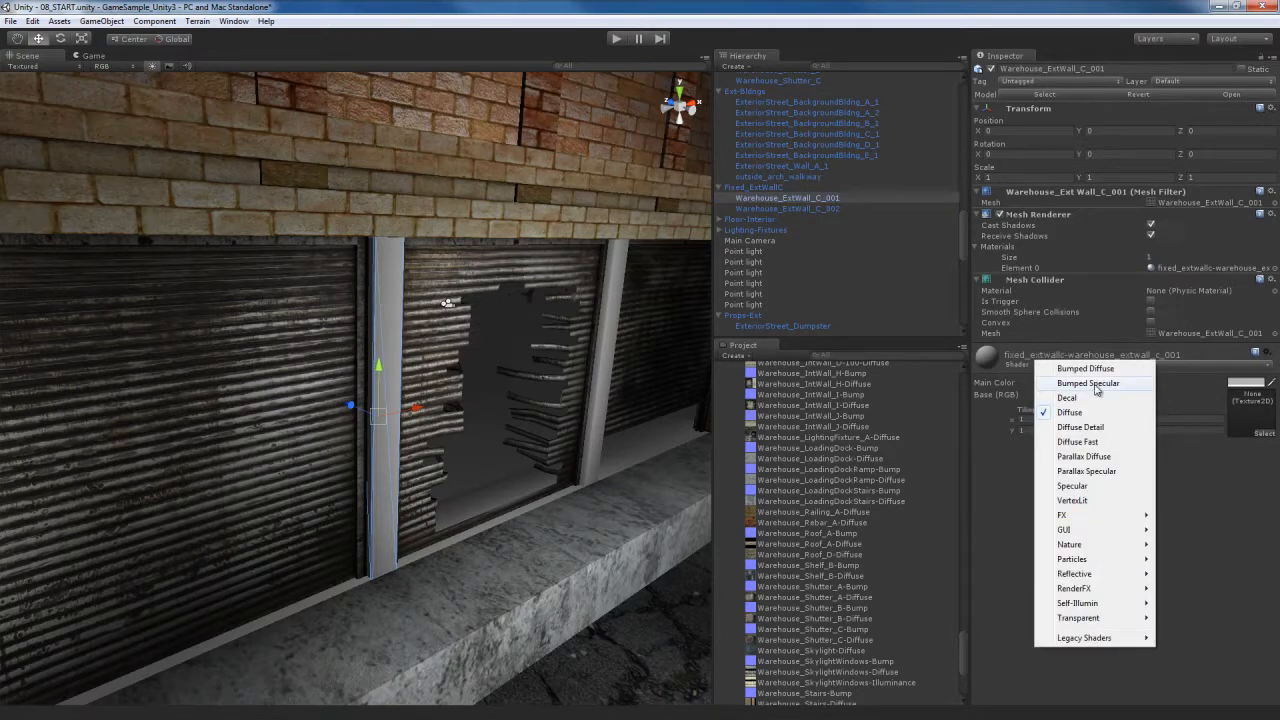
click(1090, 383)
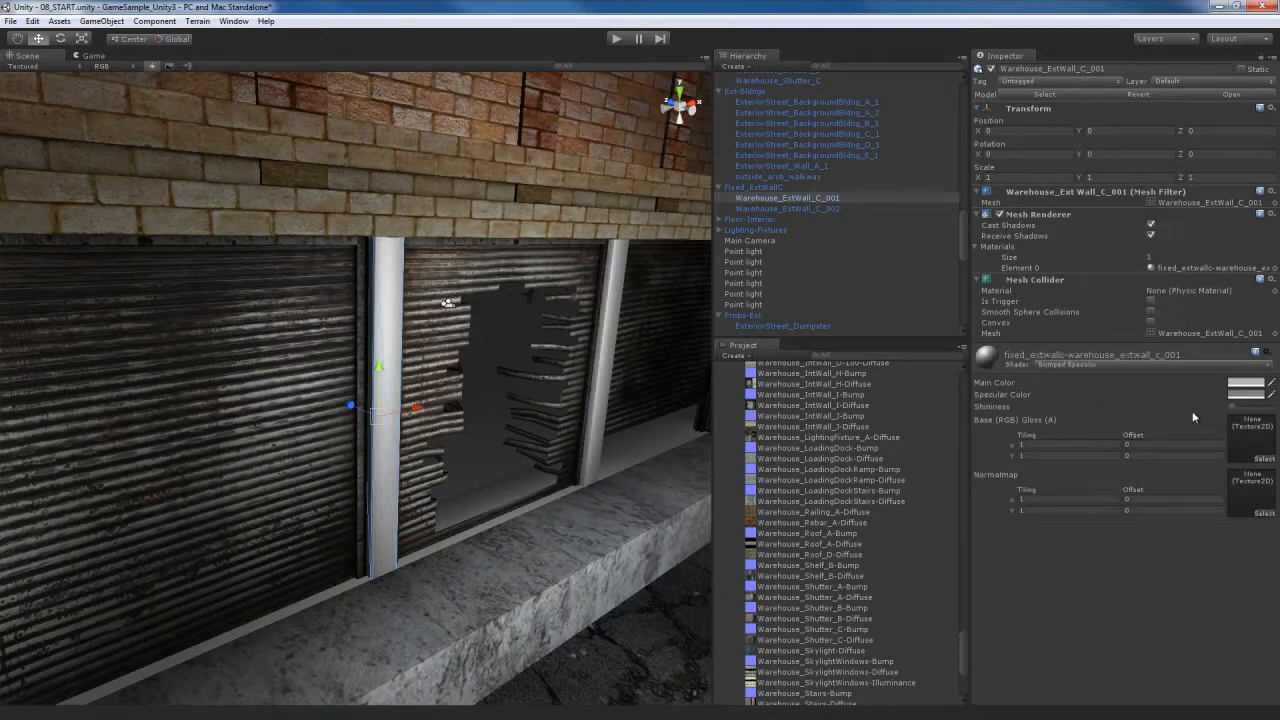
Search the textures for "ext wall c" and assign Warehouse_ExtWall_C-Diffuse as the pillar material's base texture
click(1265, 459)
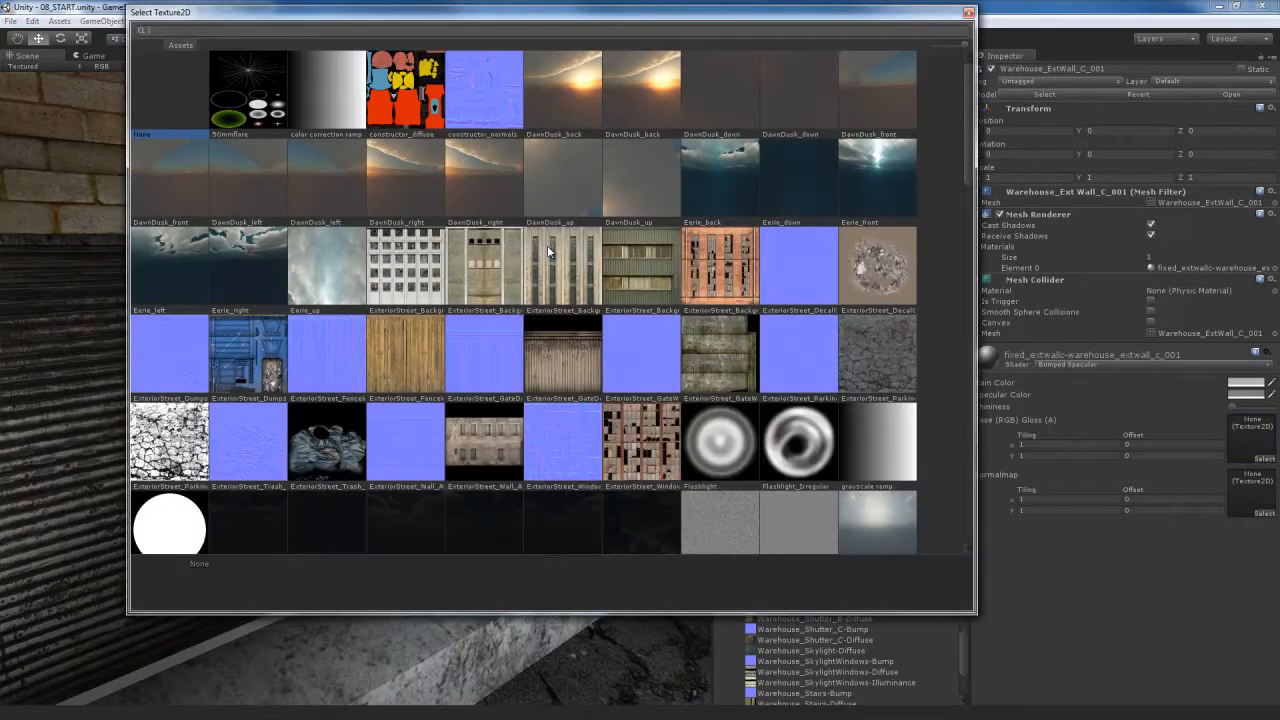
text(ext)
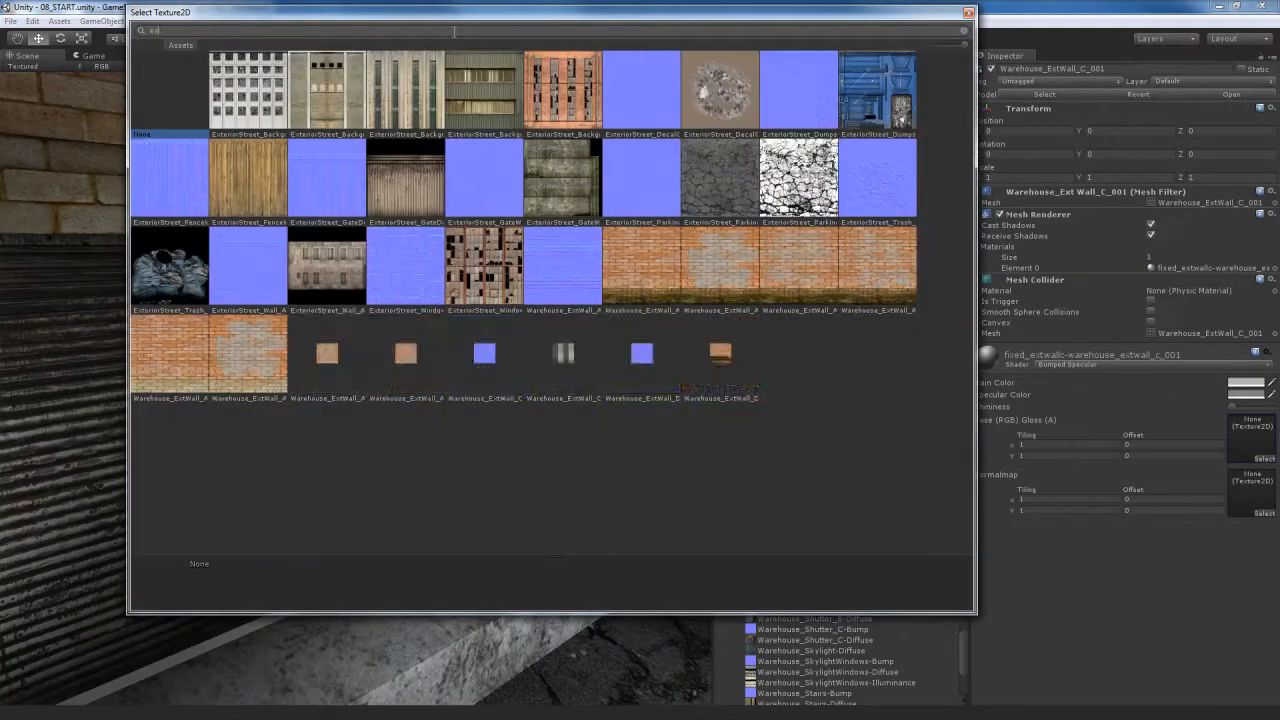
text( wall c)
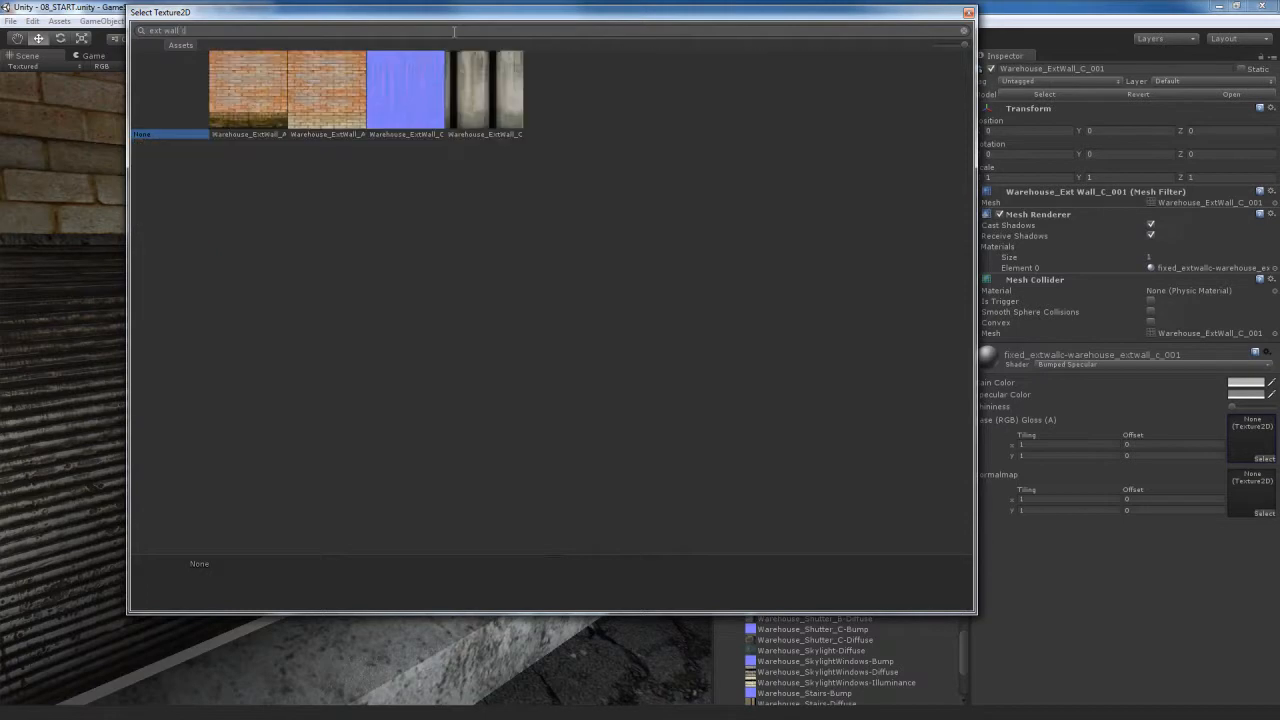
double_click(518, 104)
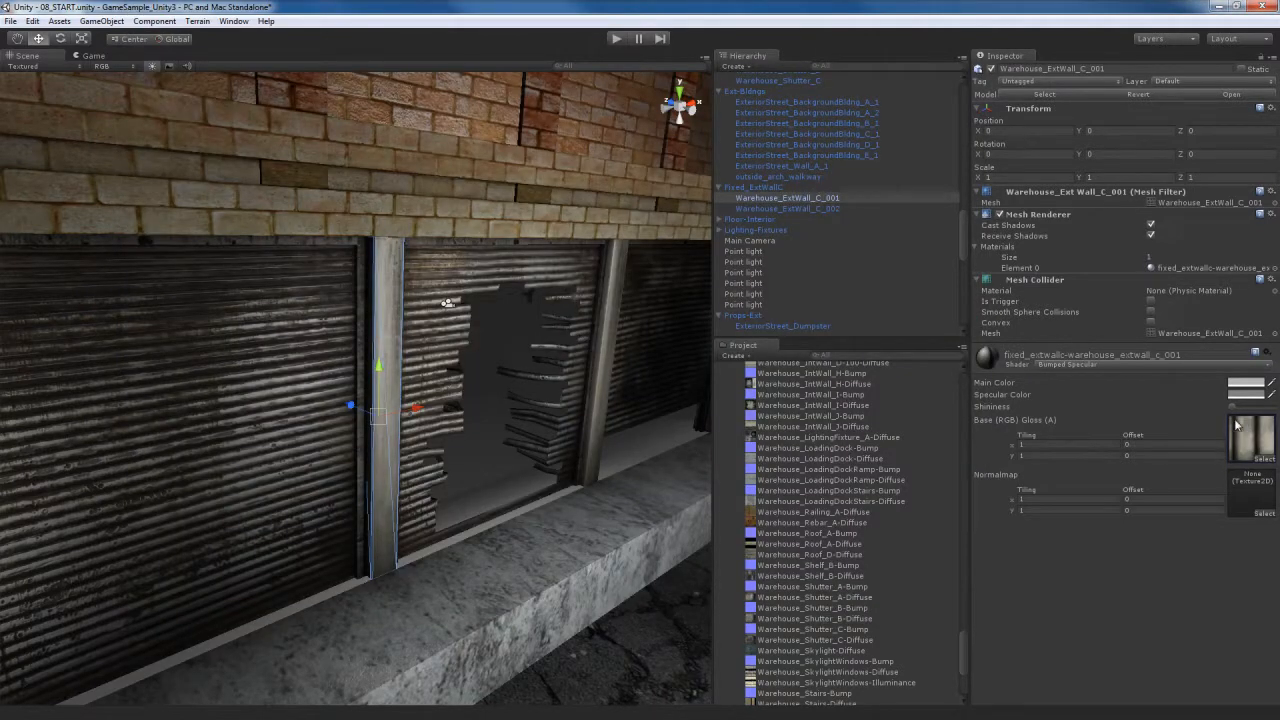
Assign Warehouse_ExtWall_C-Bump as the pillar material's normal map, fix its import type as a normal map, and inspect the pillar
click(1250, 445)
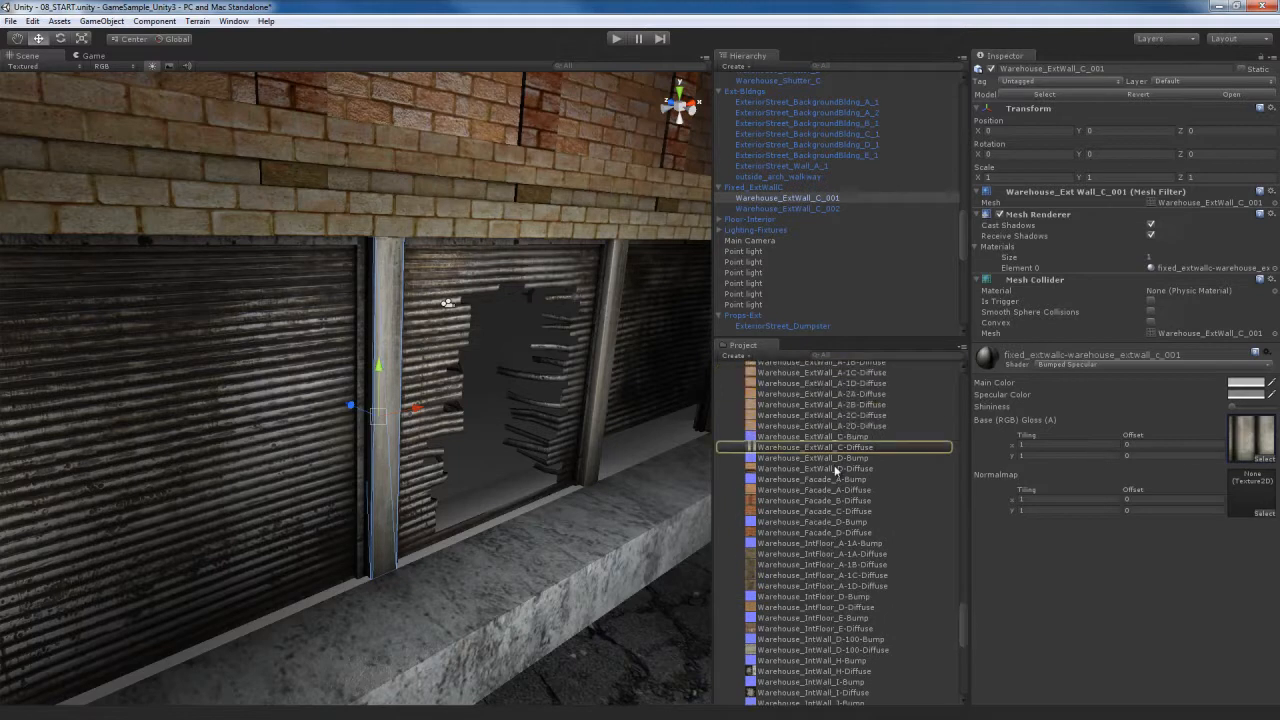
drag(822, 437, 1250, 490)
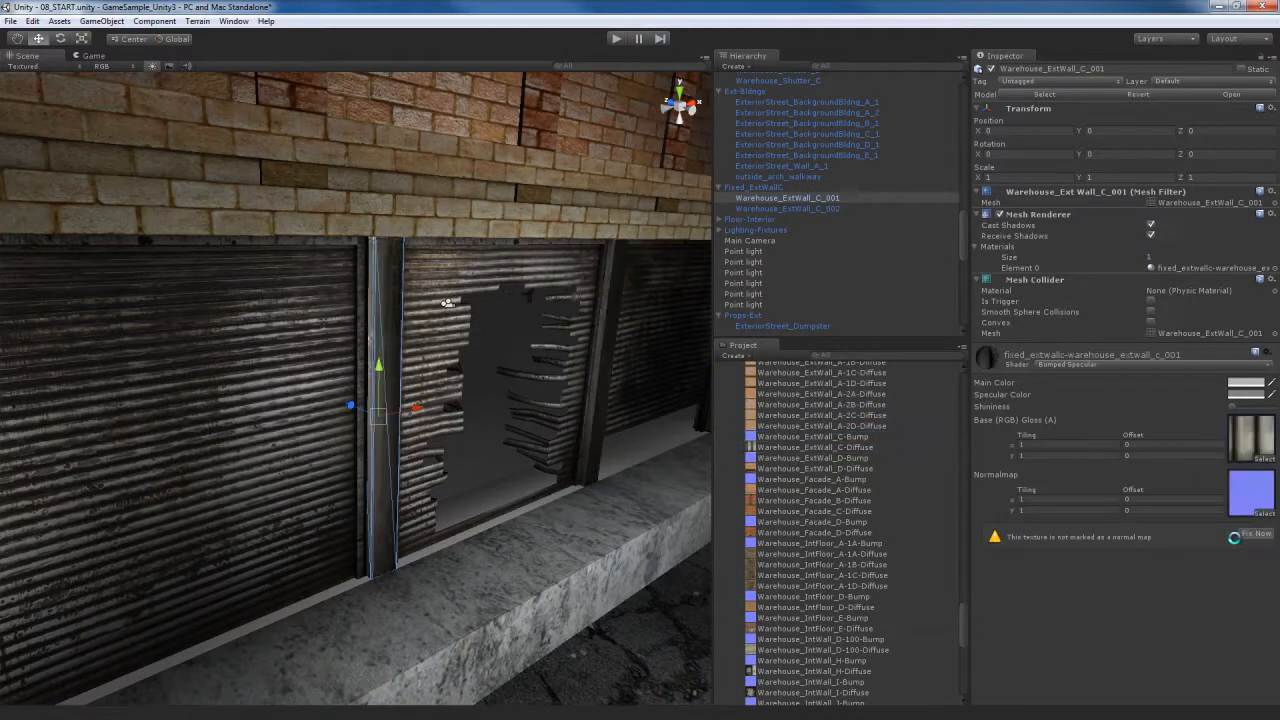
alt+drag(480, 440, 555, 390)
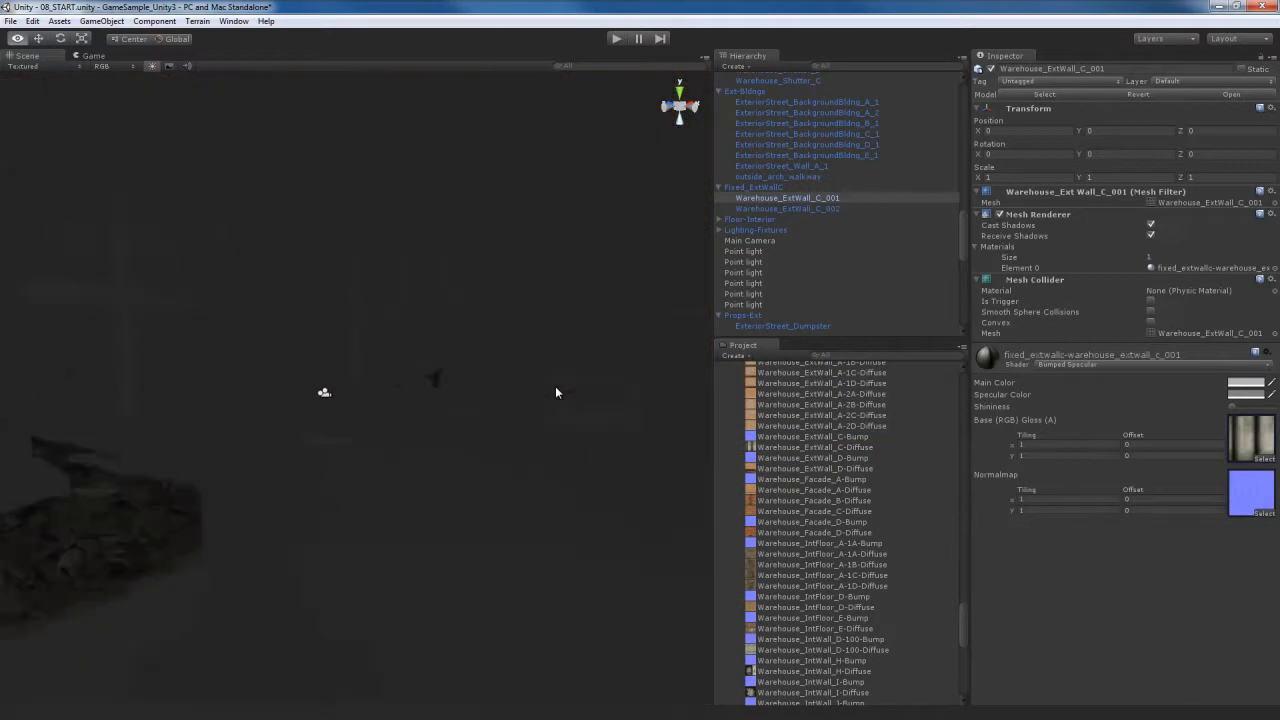
key(s)
key(w)
right_drag(556, 388, 220, 441)
Enable Generate Alpha from Greyscale on the Warehouse_ExtWall_C-Diffuse texture and apply the import settings
click(1253, 431)
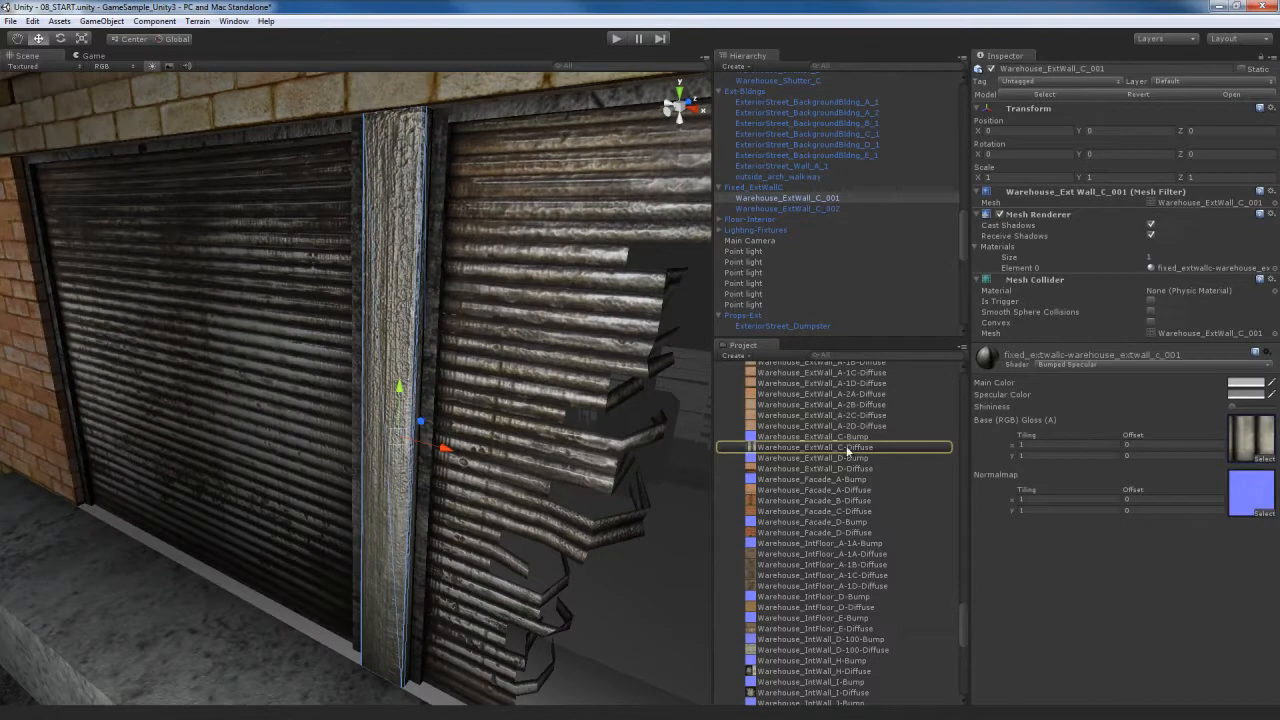
click(847, 449)
click(1066, 165)
click(1262, 234)
right_drag(420, 519, 563, 440)
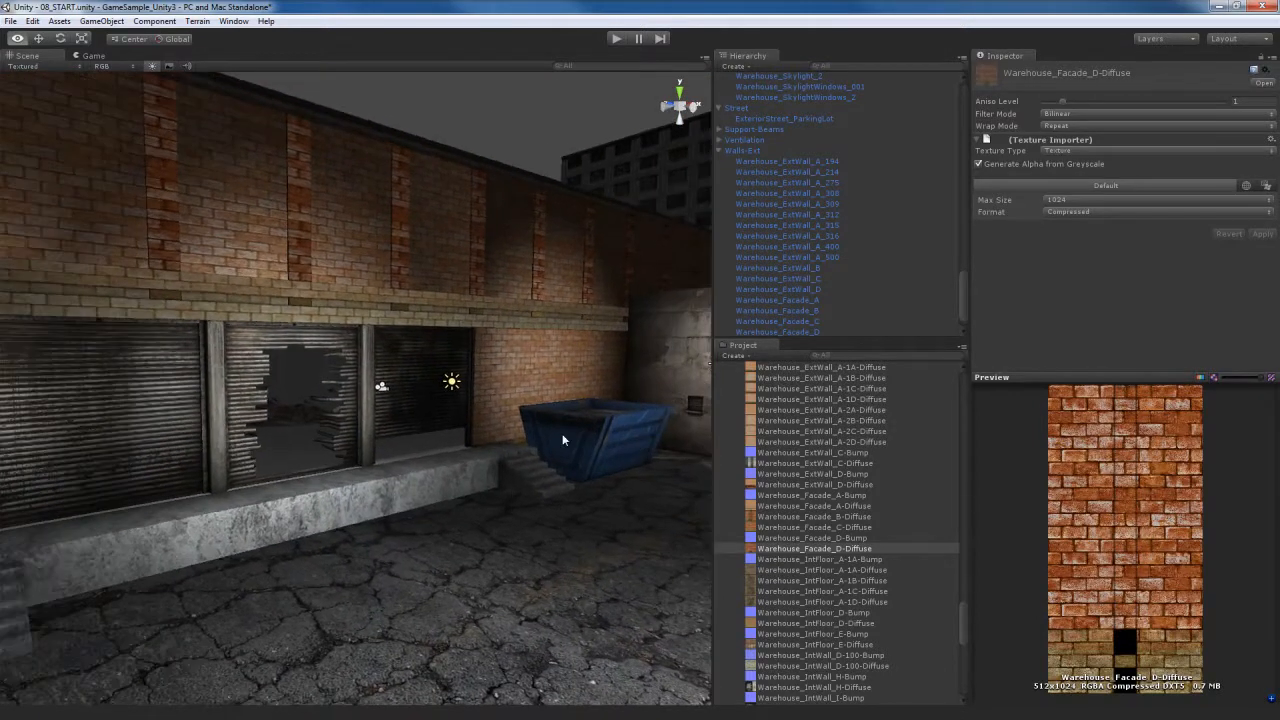